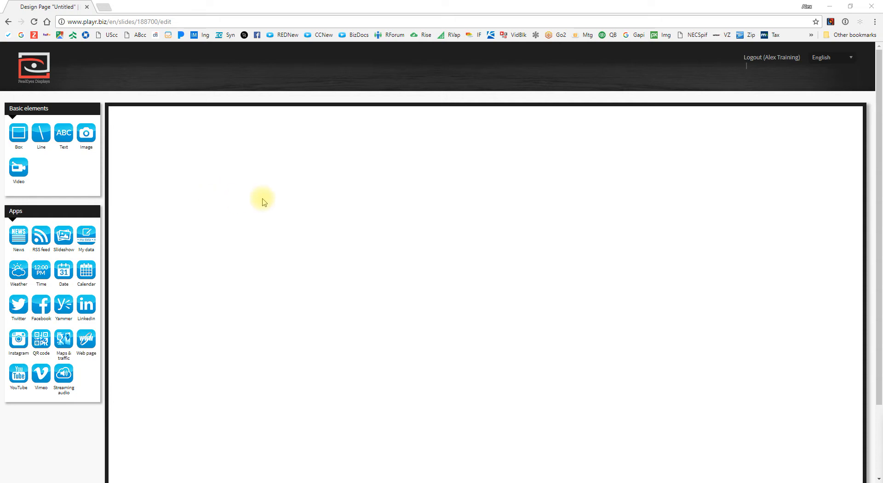
Set the blank page's ratio and orientation to 9:16 (Vertical)
scroll(262, 201, "down", 2)
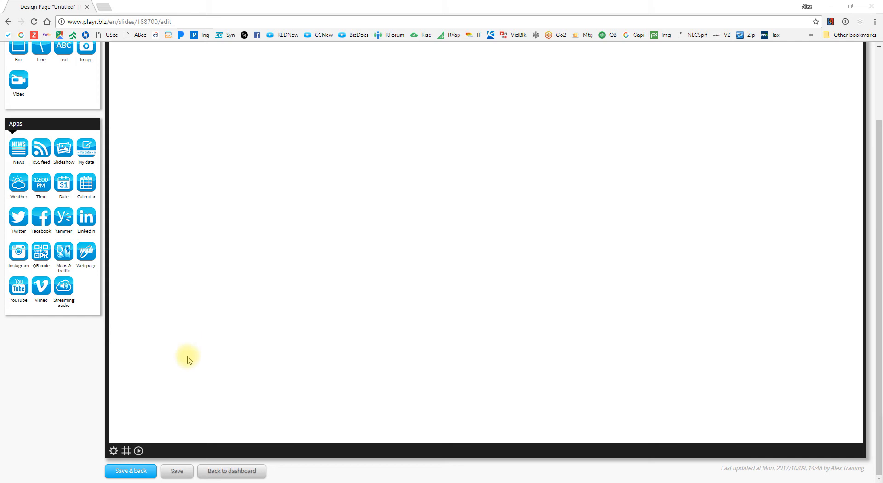
scroll(198, 357, "up", 2)
scroll(118, 408, "down", 2)
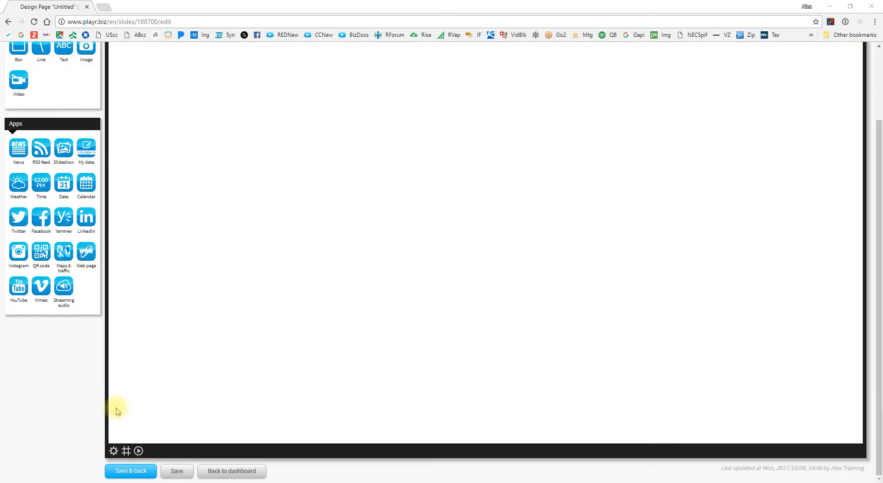
left_click(114, 451)
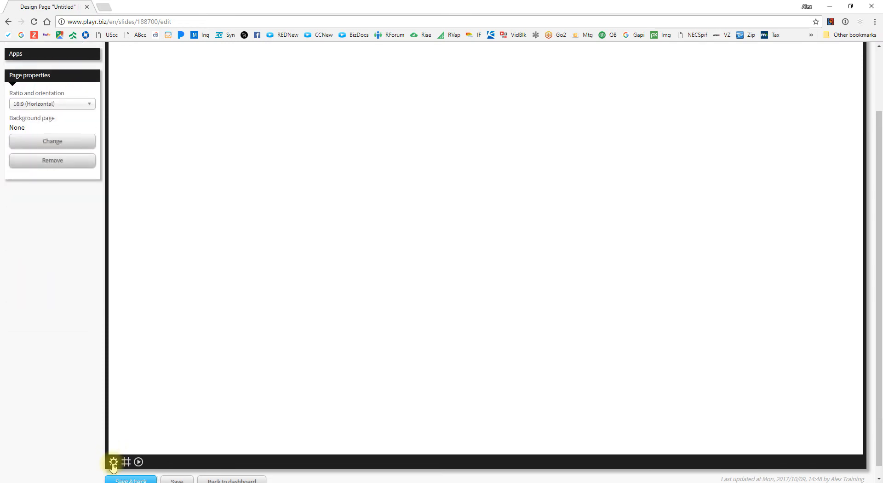
left_click(34, 105)
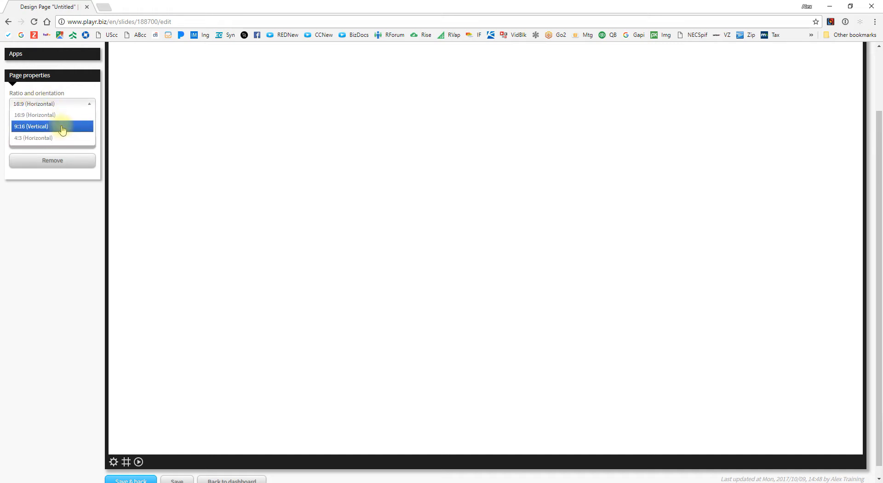
left_click(36, 131)
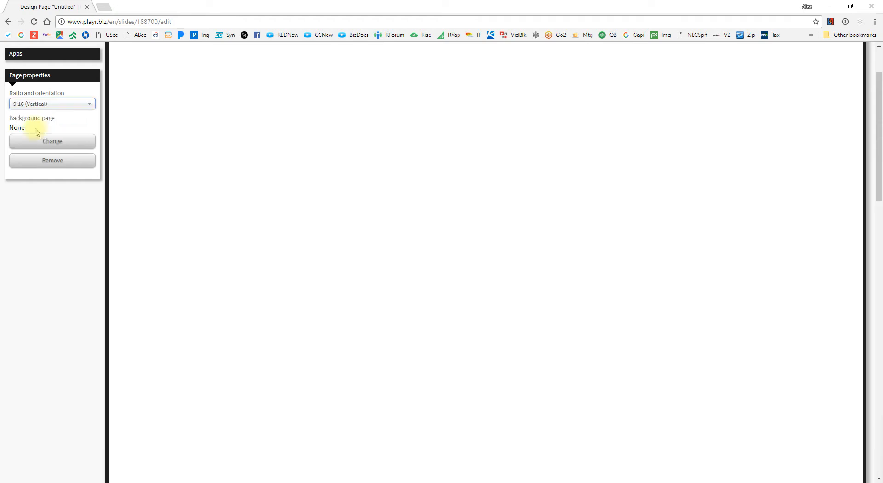
left_click(71, 104)
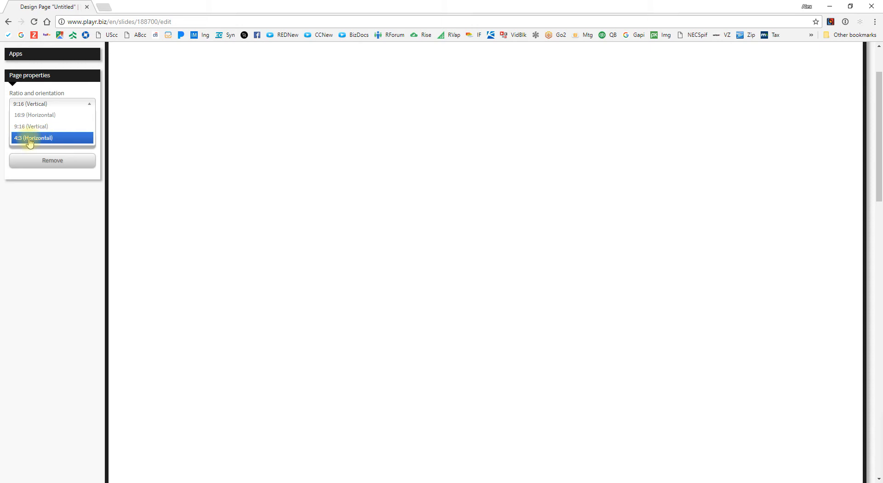
left_click(40, 127)
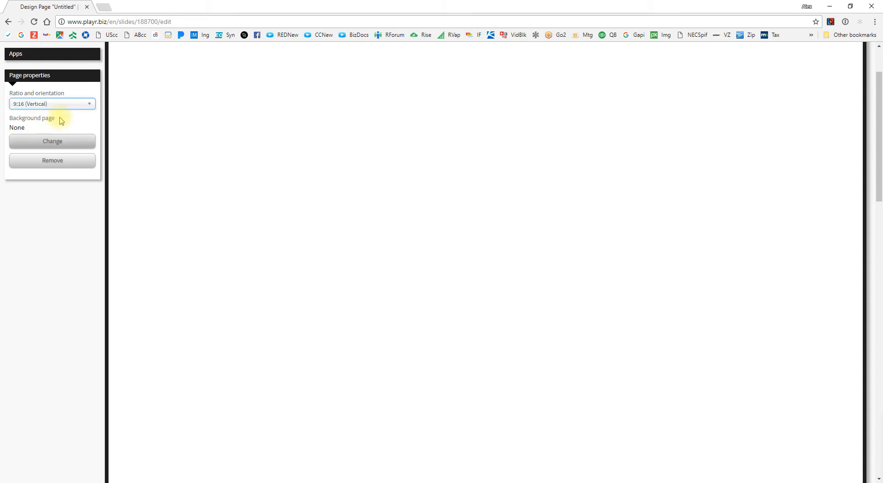
scroll(460, 276, "up", 2)
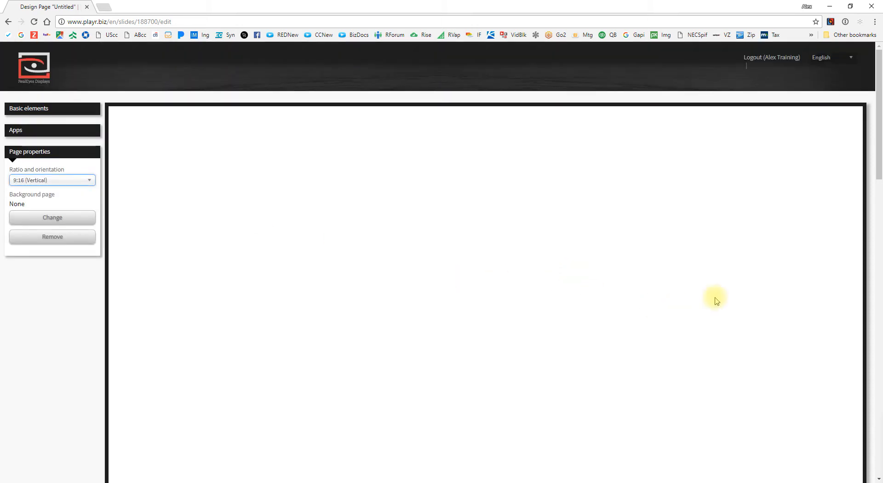
left_click_drag(880, 99, 690, 131)
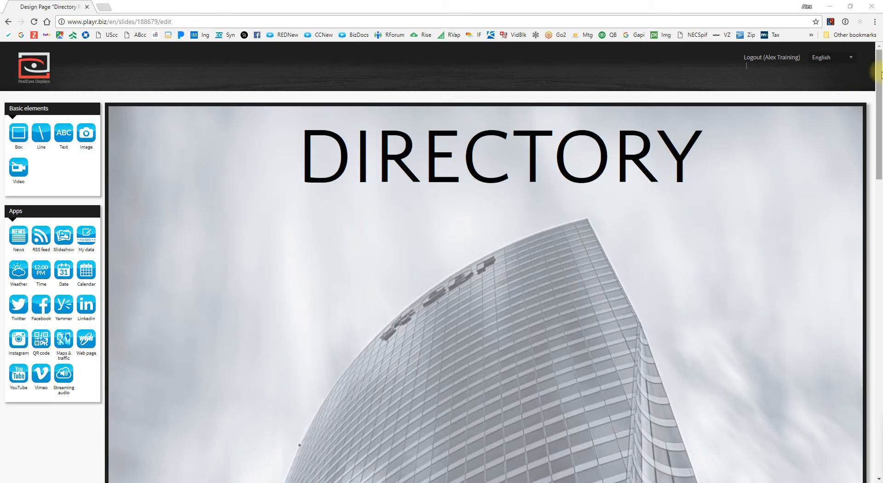
Add a News app to the Directory page, place it below the title near the page's left edge, and make it narrower and taller
left_click_drag(879, 74, 862, 216)
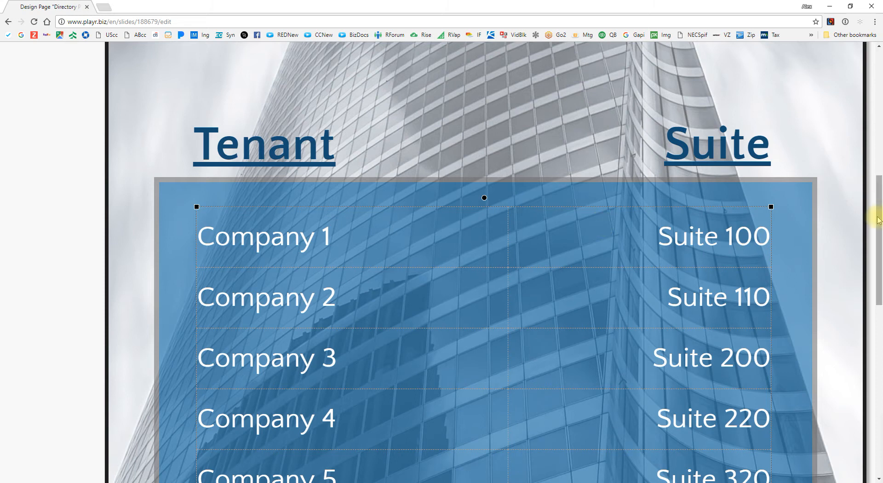
left_click_drag(879, 221, 879, 127)
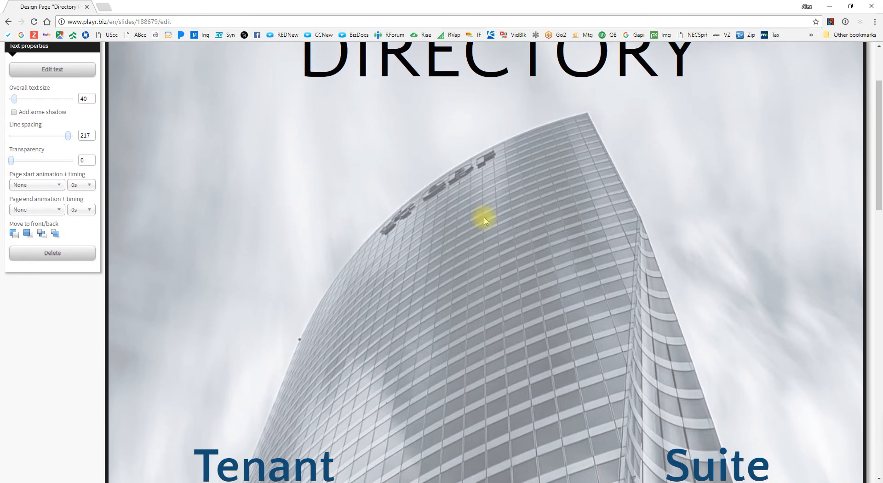
left_click_drag(879, 168, 880, 144)
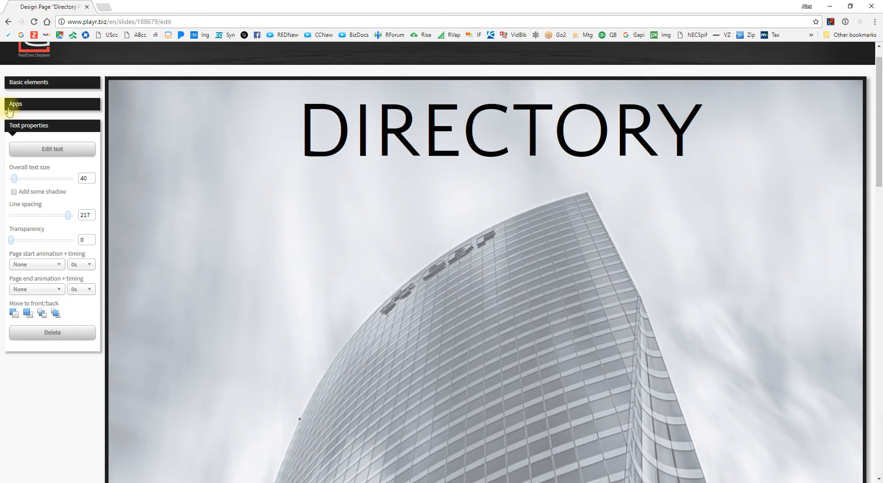
left_click(40, 106)
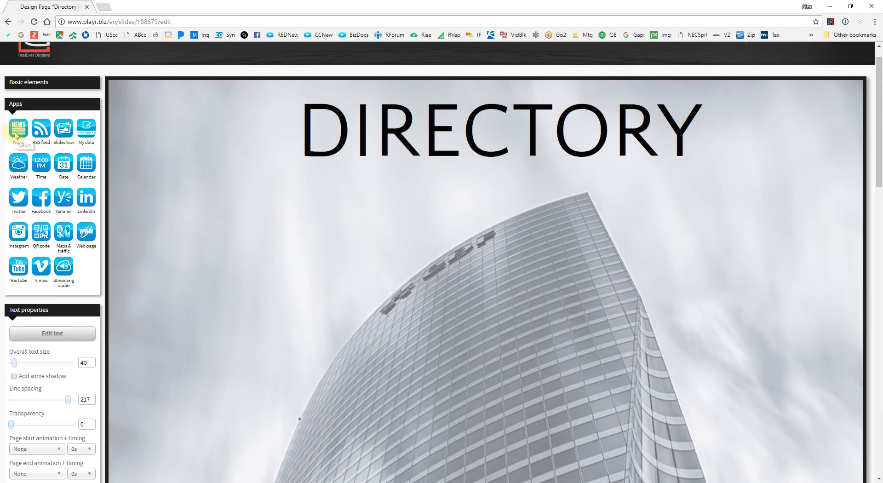
left_click_drag(20, 129, 264, 253)
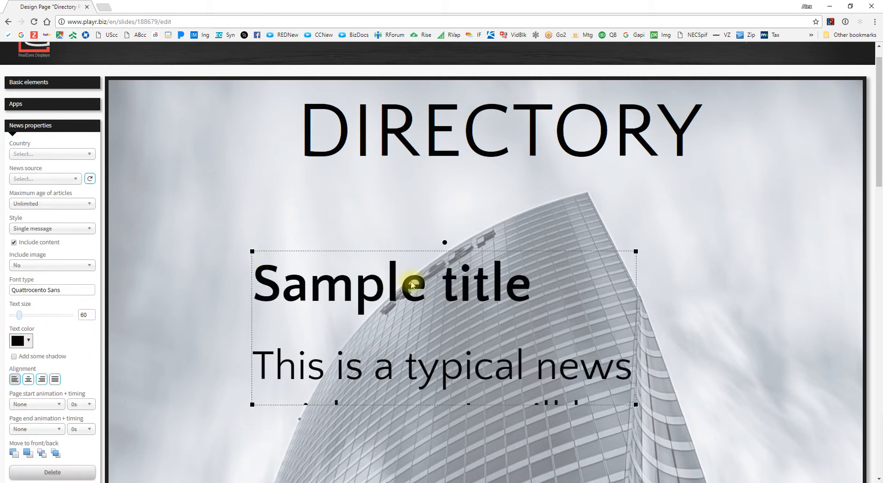
left_click_drag(390, 272, 286, 231)
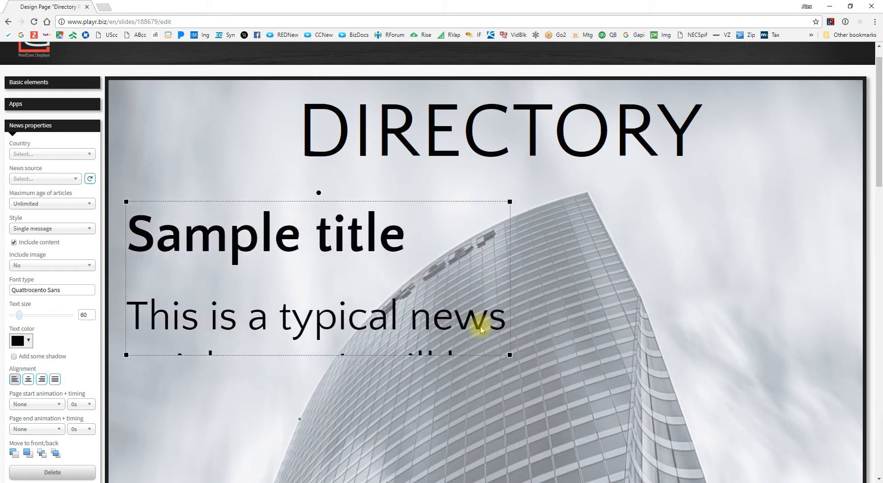
left_click_drag(509, 354, 397, 460)
scroll(264, 236, "down", 1)
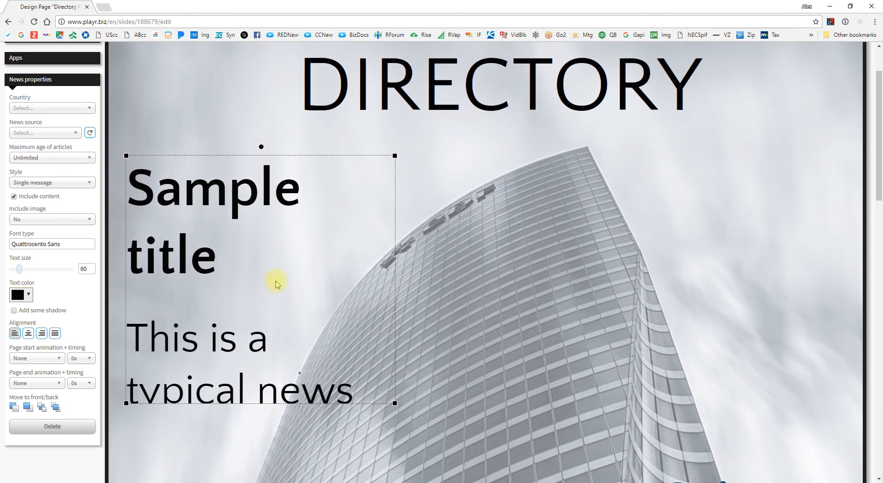
Set the news element's country to United States and its news source to Reuters
scroll(221, 237, "up", 1)
left_click(57, 154)
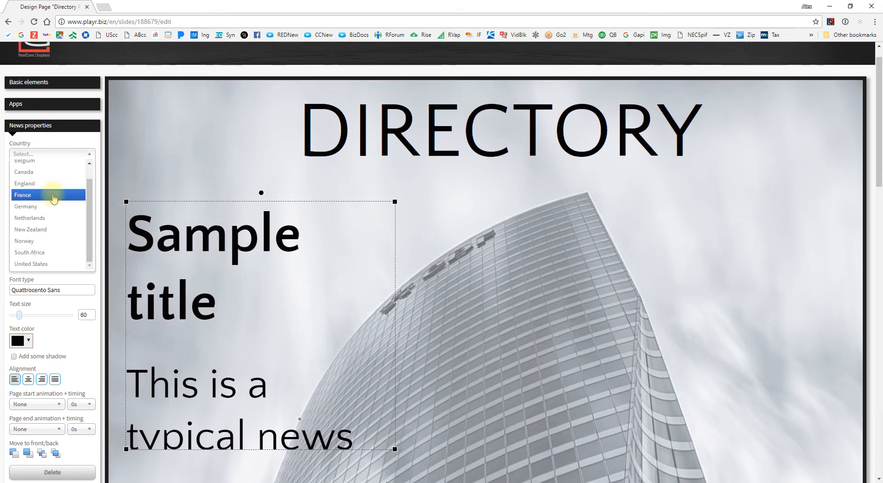
left_click(36, 264)
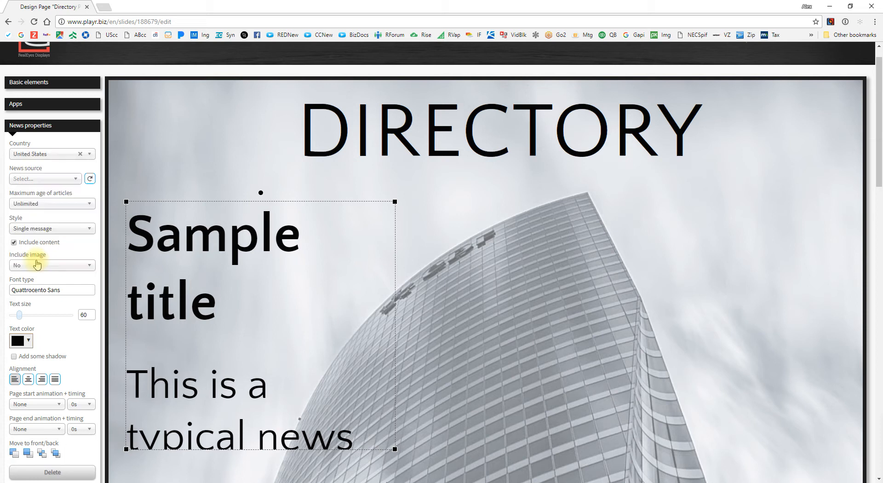
left_click(39, 178)
scroll(75, 193, "down", 2)
left_click_drag(77, 218, 72, 256)
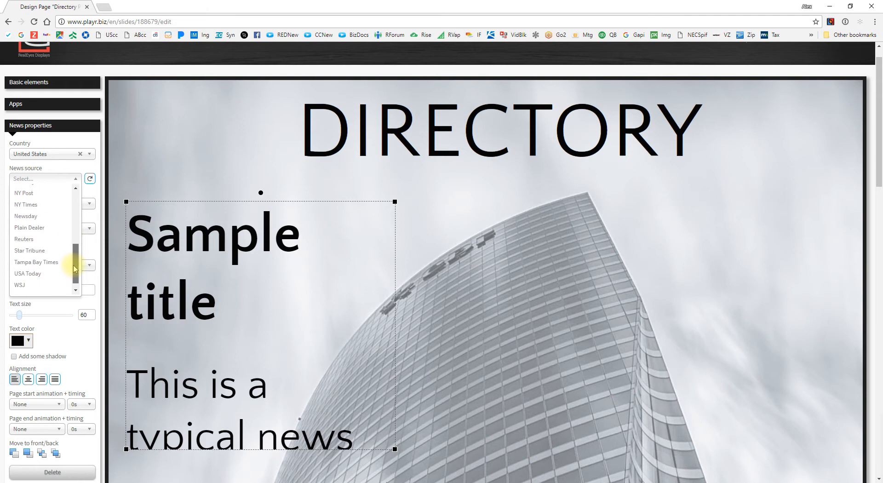
left_click(28, 237)
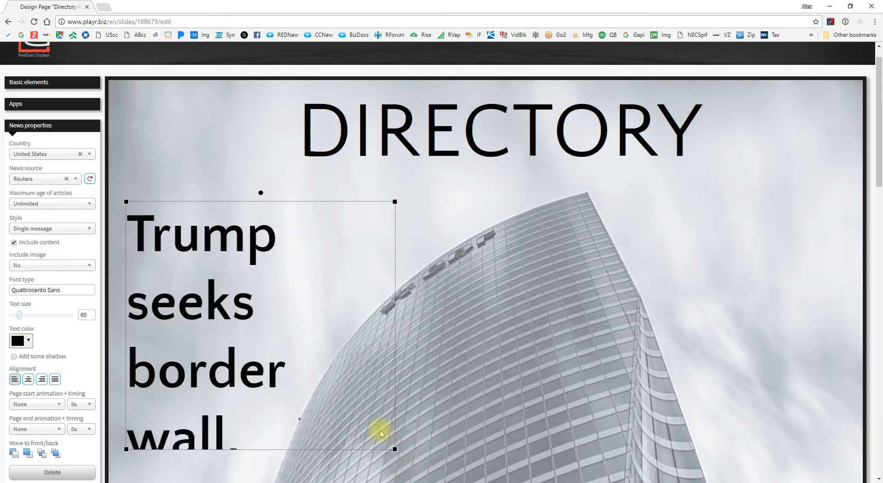
Widen the news box slightly and reduce its text size to 40
left_click_drag(394, 449, 447, 457)
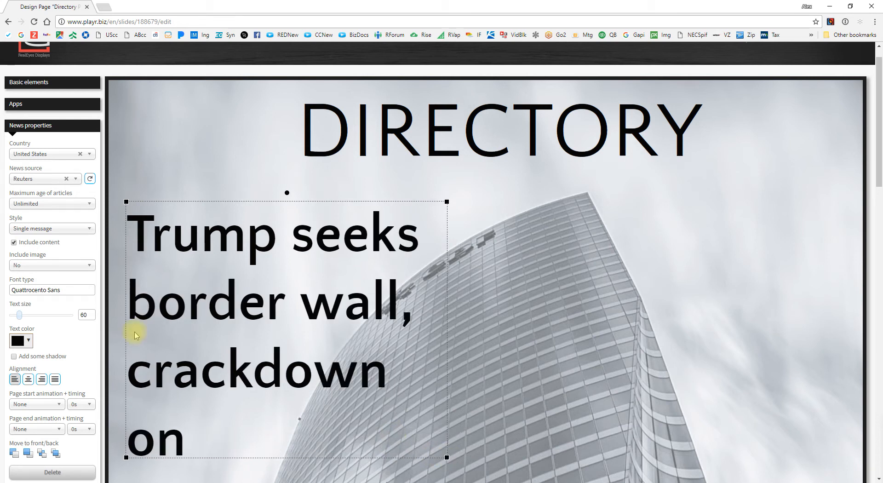
left_click(19, 315)
left_click_drag(18, 318, 16, 321)
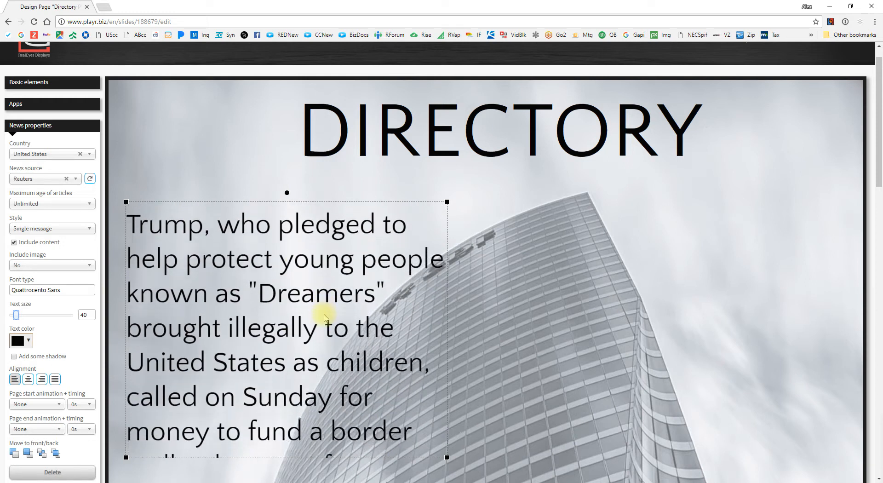
Refresh the Reuters news feed and limit the maximum age of articles to 2 days
scroll(324, 318, "down", 1)
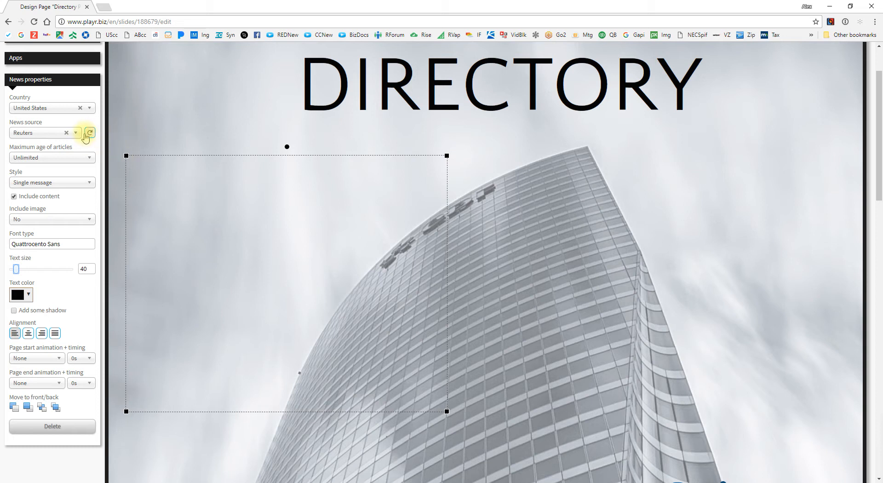
left_click(90, 133)
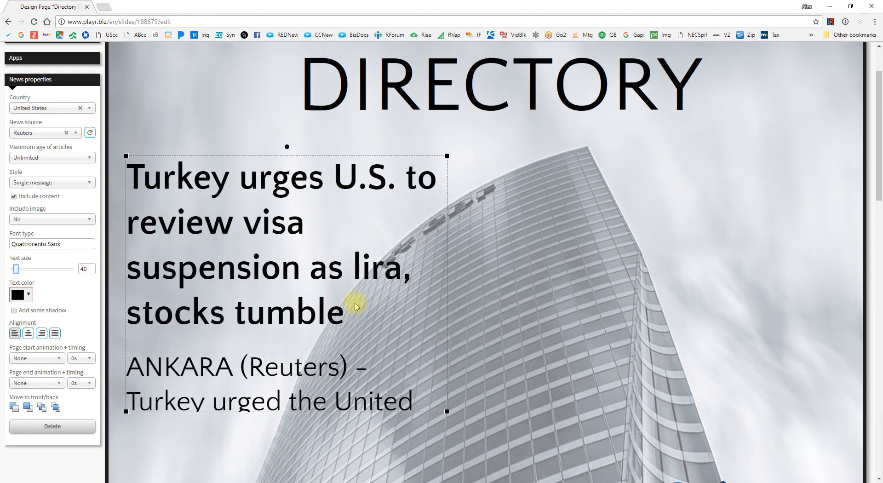
left_click(92, 135)
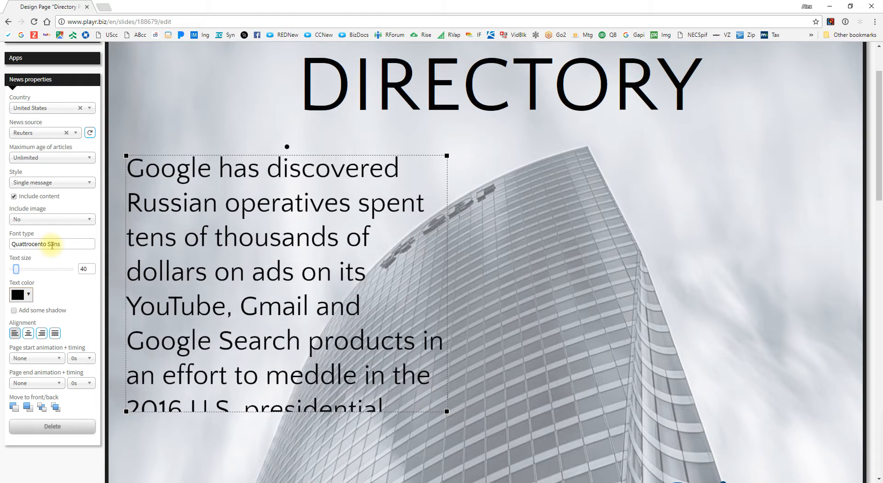
left_click(43, 161)
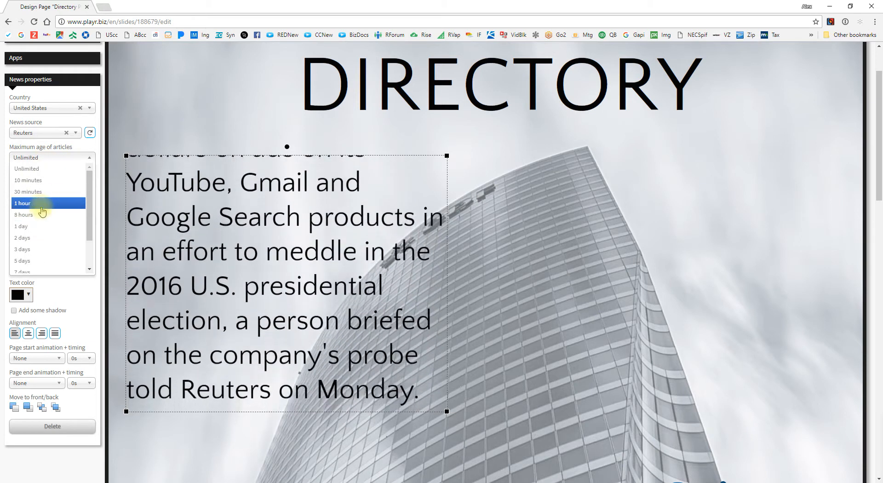
left_click(36, 239)
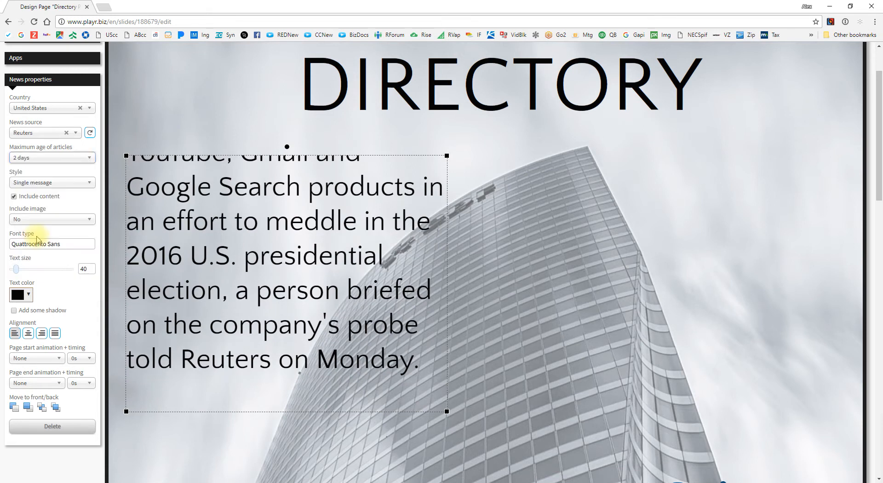
Change the news style to Ticker and stretch its box across nearly the full page width
left_click(60, 184)
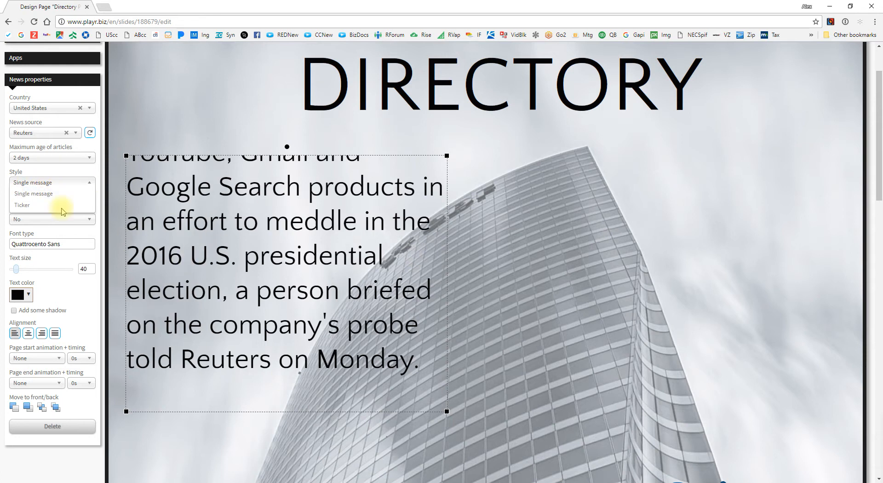
left_click(34, 206)
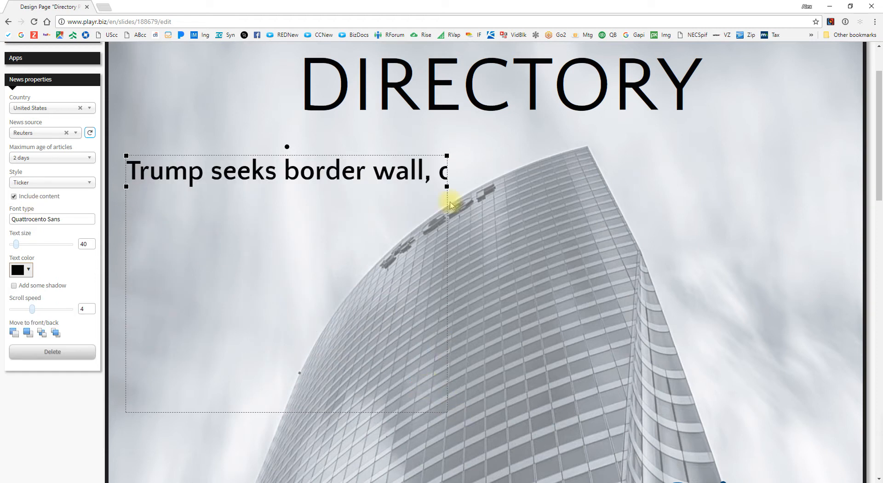
left_click_drag(447, 186, 850, 204)
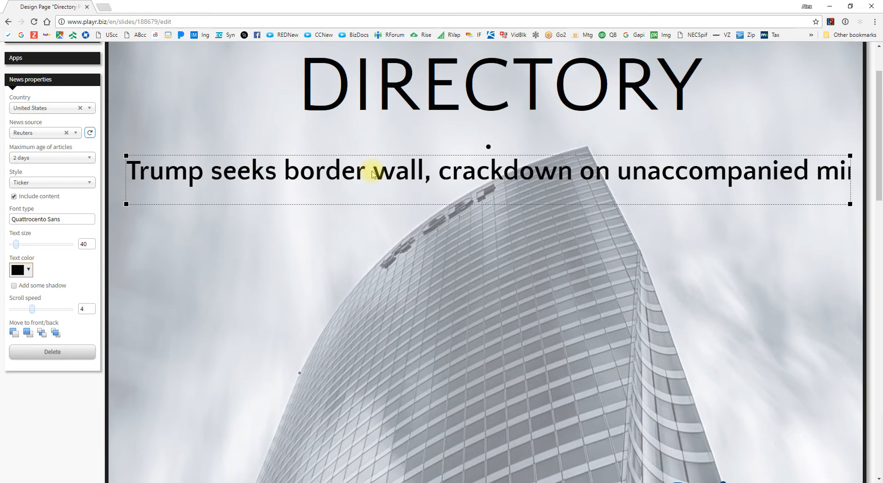
Reduce the ticker box's height slightly and move it down into the space between the DIRECTORY title and the Tenant and Suite headings
left_click(77, 59)
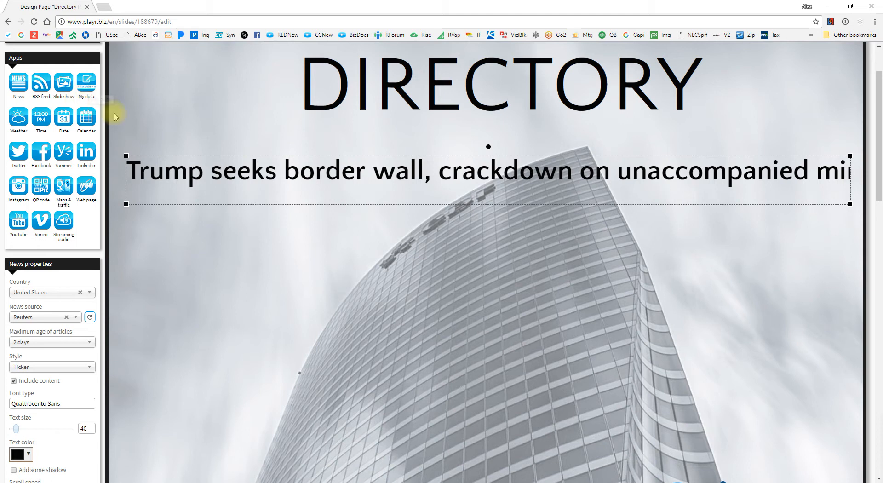
scroll(350, 229, "up", 2)
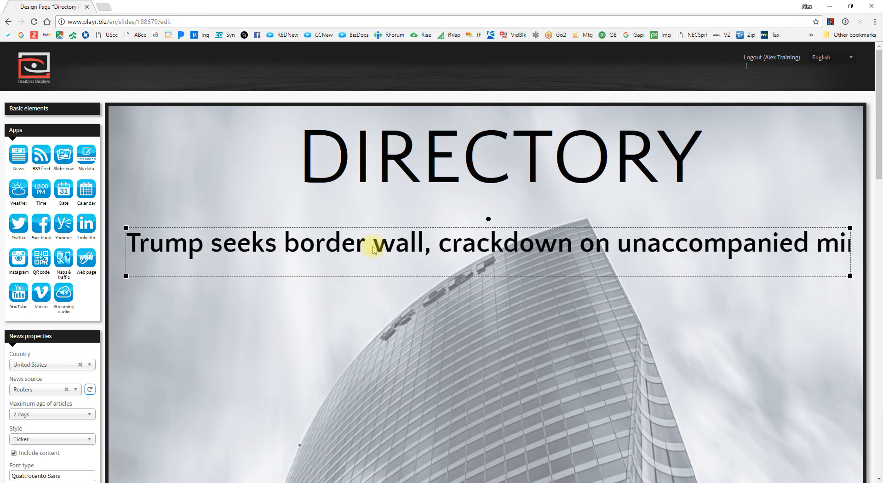
scroll(373, 250, "down", 1)
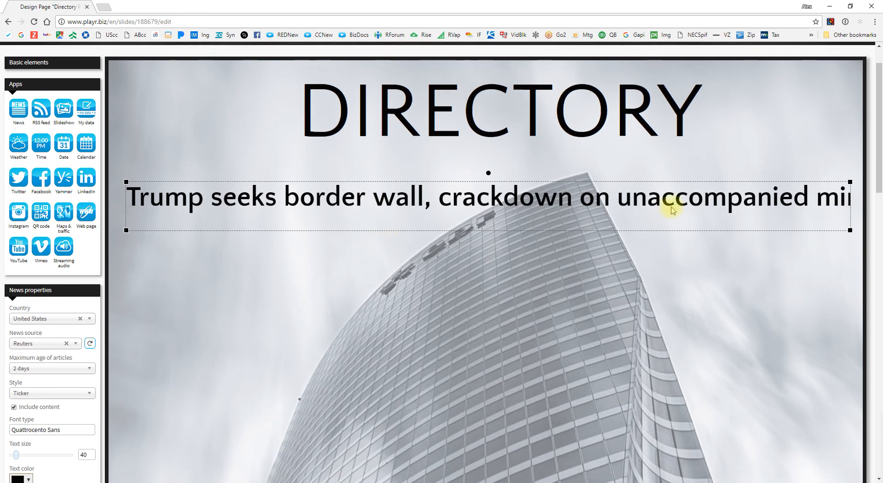
mouse_move(126, 182)
left_mouse_down()
mouse_move(132, 189)
mouse_move(123, 188)
left_mouse_up()
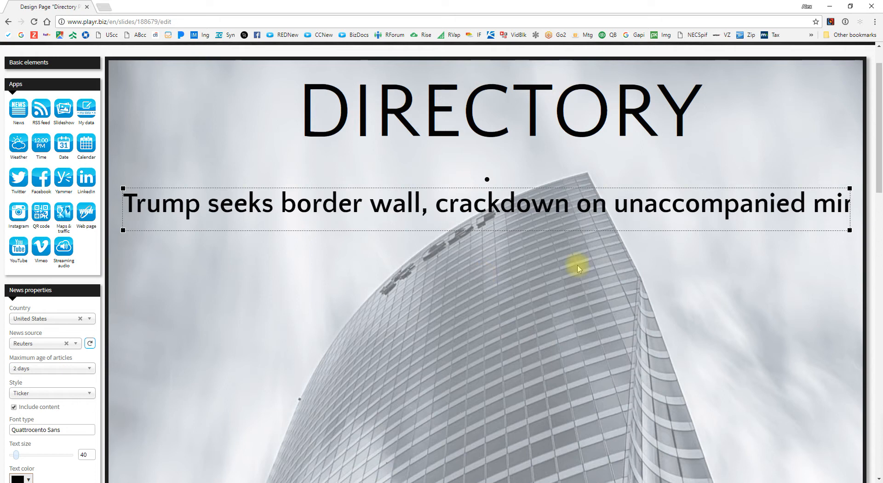
left_click_drag(360, 229, 371, 334)
scroll(298, 293, "down", 2)
scroll(322, 248, "down", 2)
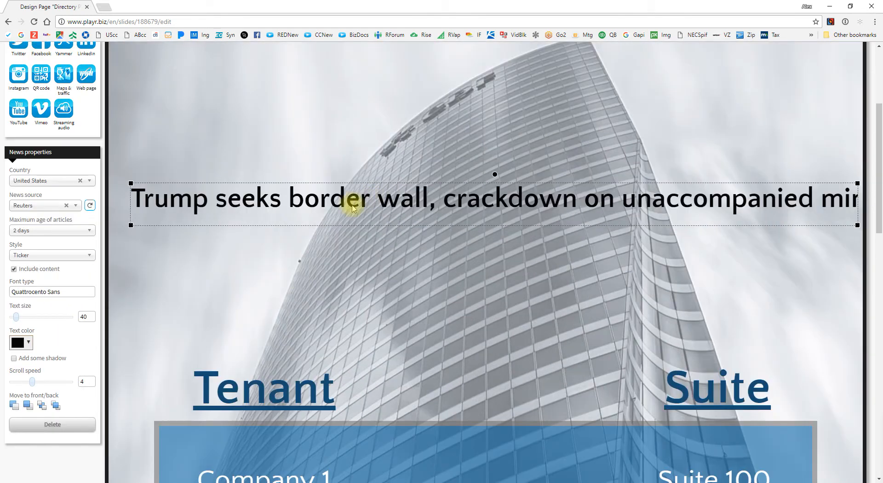
Reposition the news ticker box closer to the DIRECTORY title, roughly centred across the page
scroll(292, 221, "up", 3)
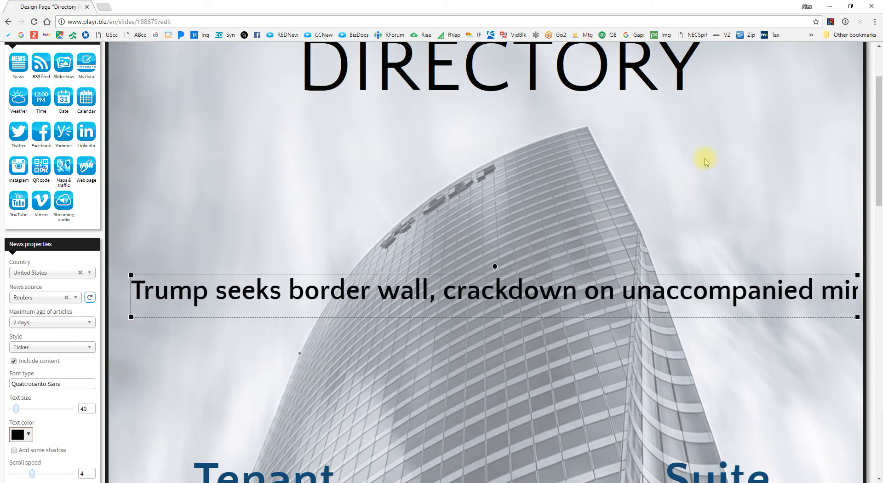
left_click_drag(559, 296, 556, 313)
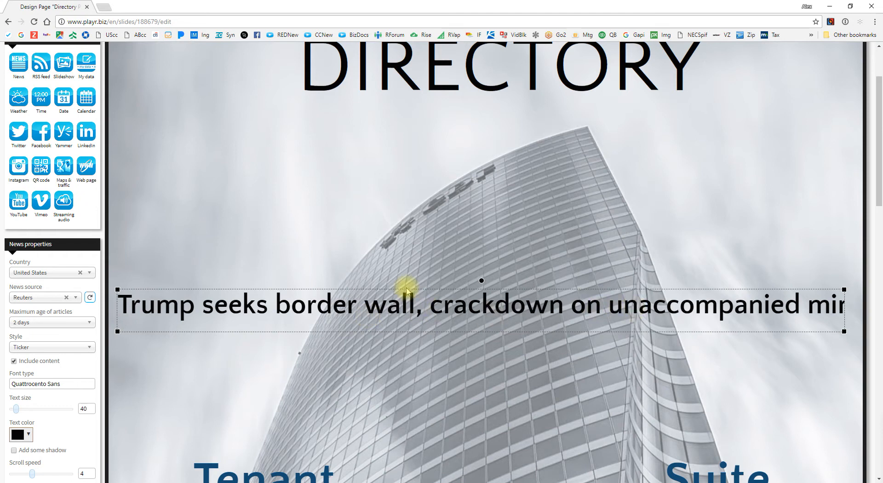
scroll(407, 239, "down", 1)
scroll(256, 257, "up", 1)
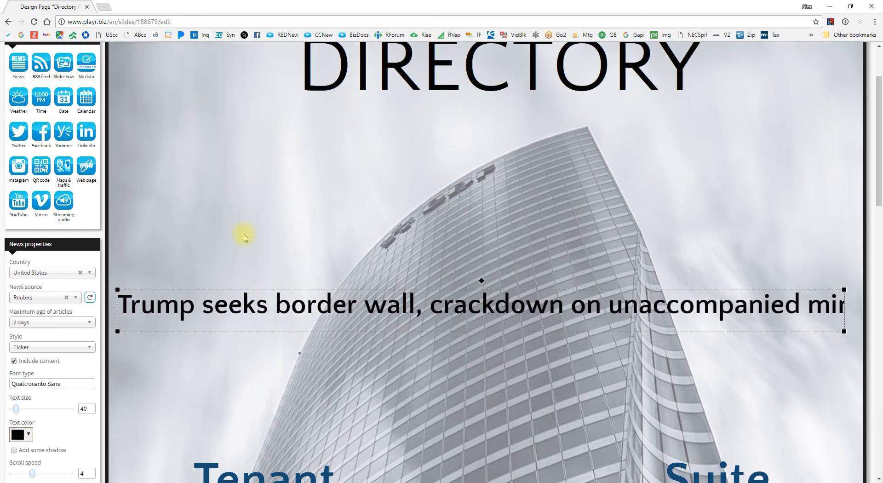
left_click_drag(391, 310, 420, 207)
scroll(348, 273, "up", 2)
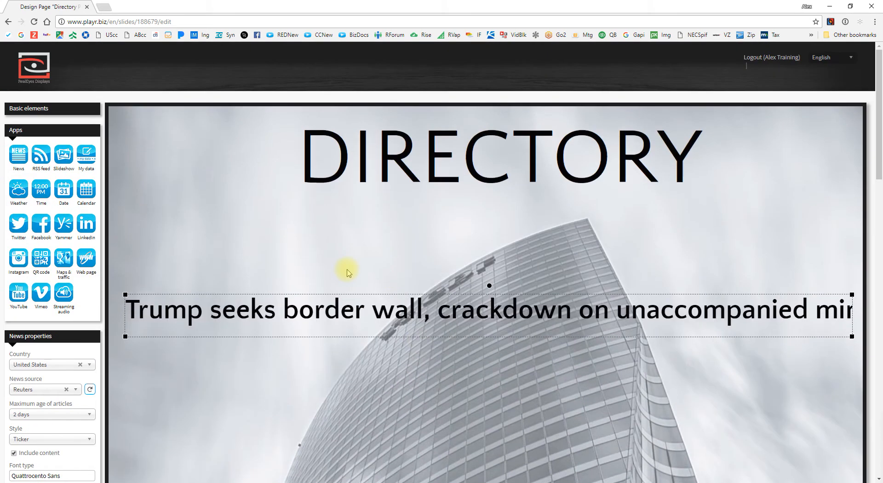
Reshape the news ticker into a narrower, taller box and change its style to Single message
left_click_drag(125, 335, 556, 459)
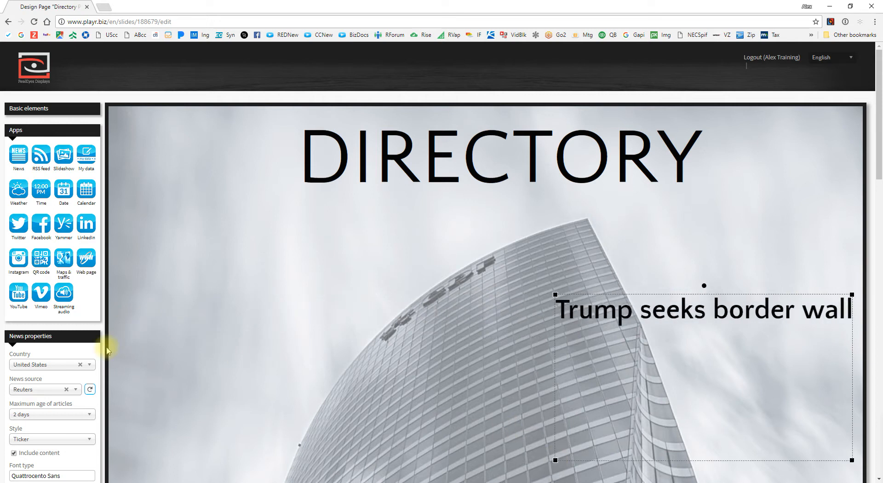
scroll(45, 374, "down", 2)
left_click(53, 346)
left_click(52, 358)
Move the news box to the page's left side above the Tenant heading and reduce its text size to 20
left_click_drag(663, 238, 243, 326)
left_click_drag(16, 249, 13, 253)
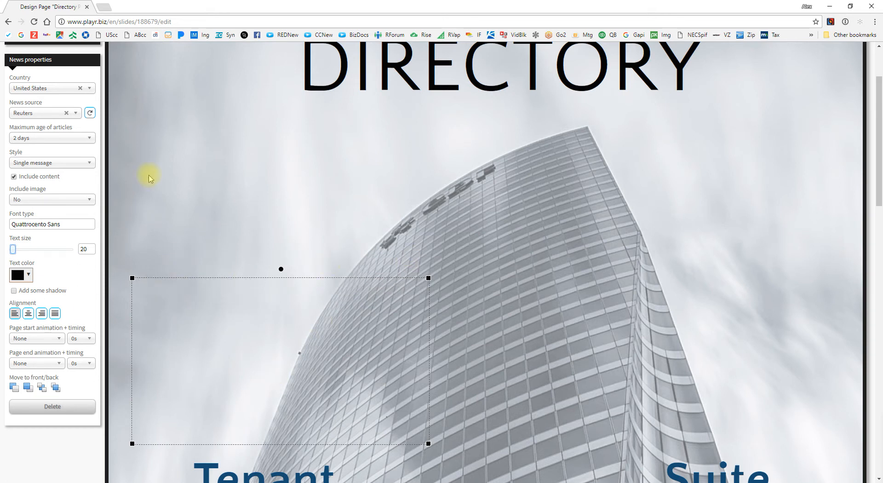
left_click(213, 182)
scroll(264, 271, "down", 3)
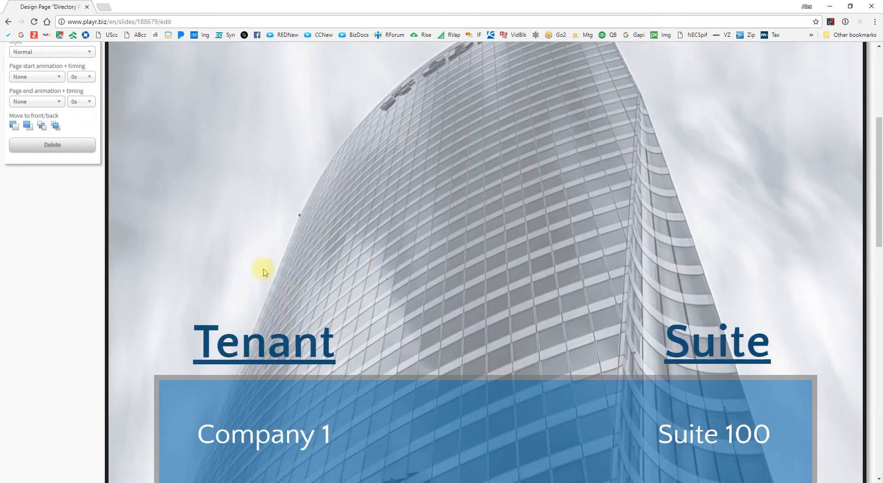
left_click(265, 199)
Add a text element to the page and place it on the left below the DIRECTORY title
scroll(299, 262, "up", 2)
scroll(151, 235, "up", 3)
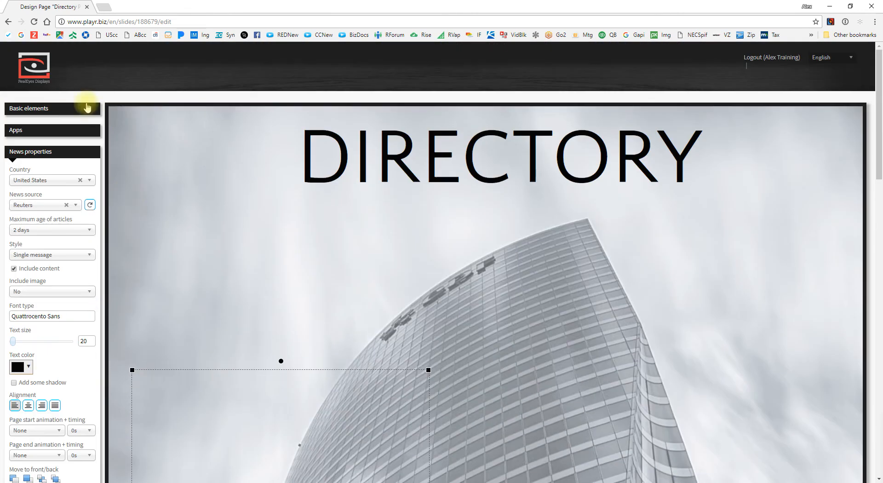
left_click(73, 109)
left_click_drag(69, 141, 291, 282)
left_click_drag(299, 311, 222, 311)
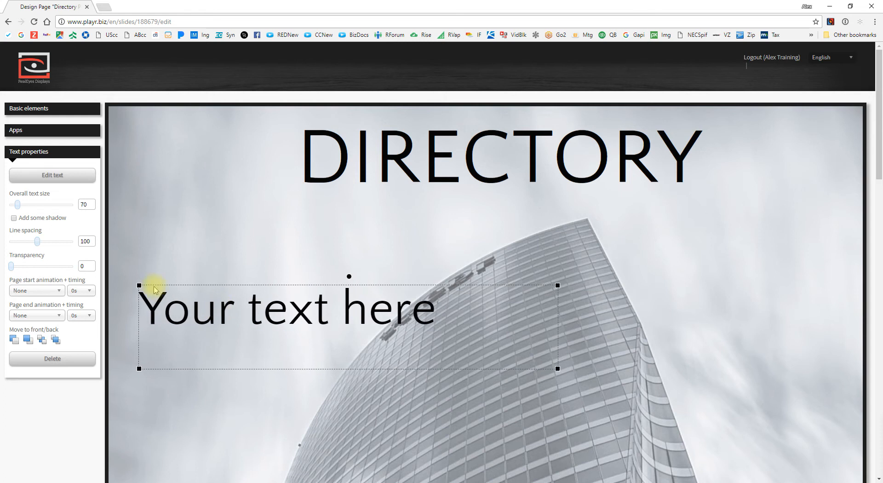
Replace the placeholder text with "Reuters News:" and underline it
double_click(277, 316)
triple_click(277, 317)
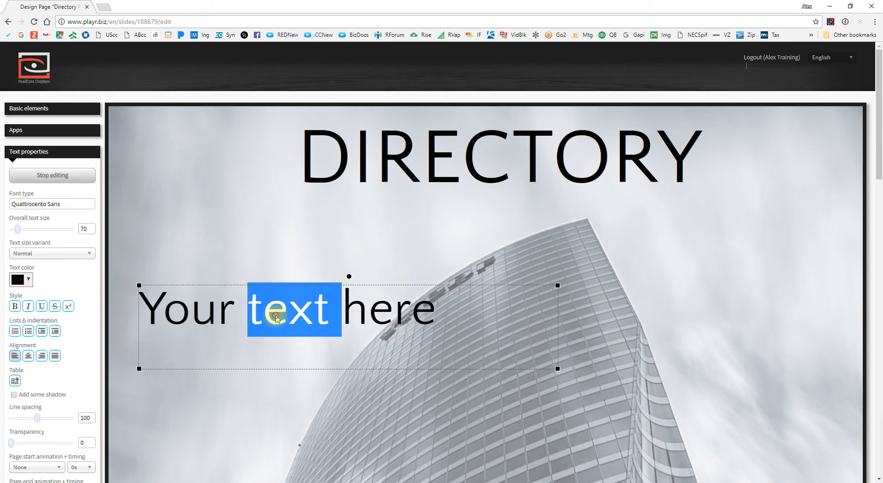
type("Reau")
key("BackSpace")
key("BackSpace")
type("uters News:")
triple_click(178, 310)
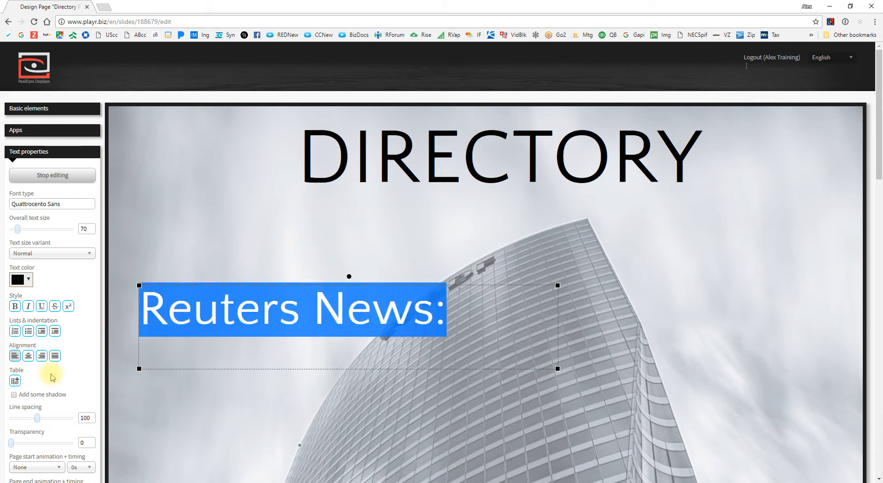
left_click(42, 306)
left_click(425, 342)
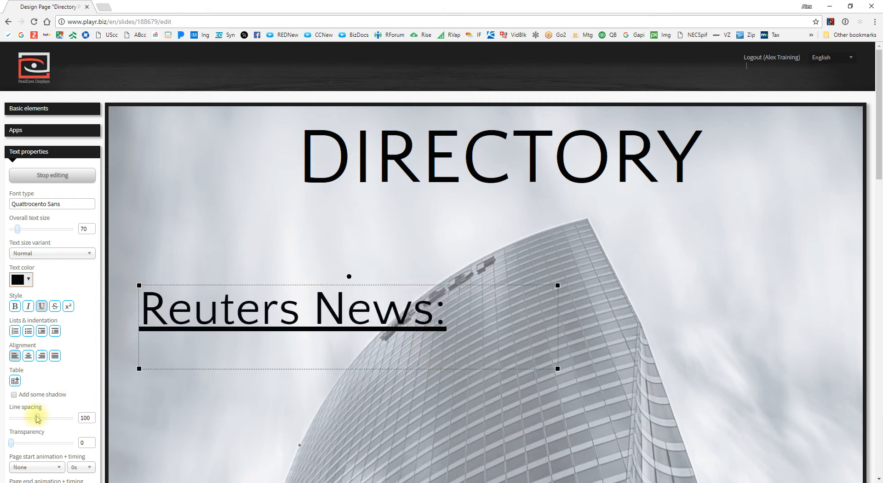
Set the heading's text size to 35, shrink its box to about the article's width and place it directly above the article
left_click_drag(17, 229, 14, 232)
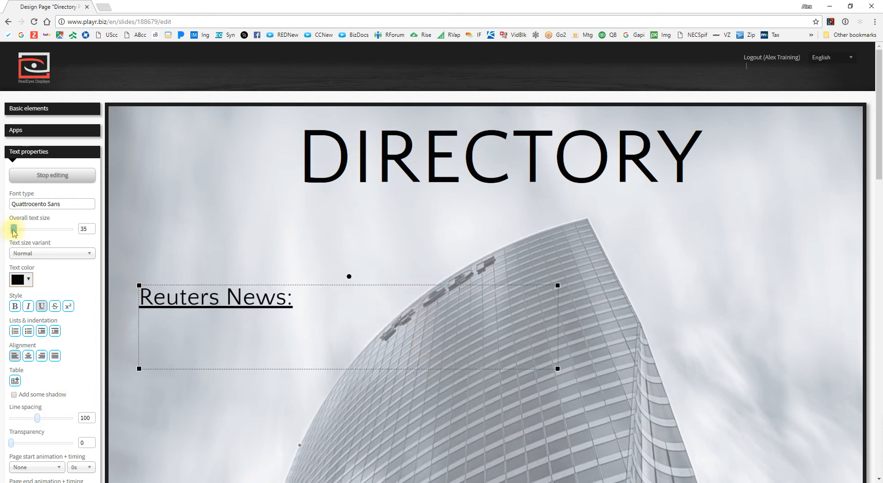
left_click_drag(556, 368, 472, 315)
left_click(363, 254)
left_click_drag(265, 302, 261, 362)
scroll(475, 287, "down", 2)
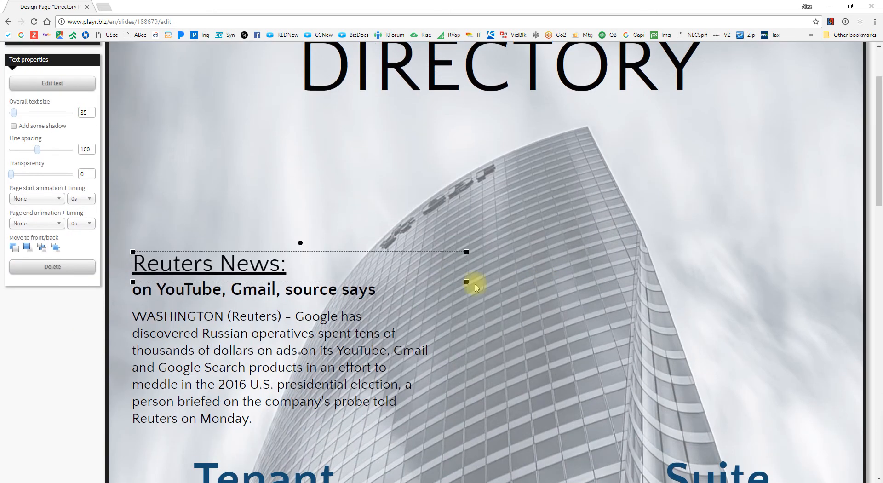
left_click_drag(466, 281, 422, 277)
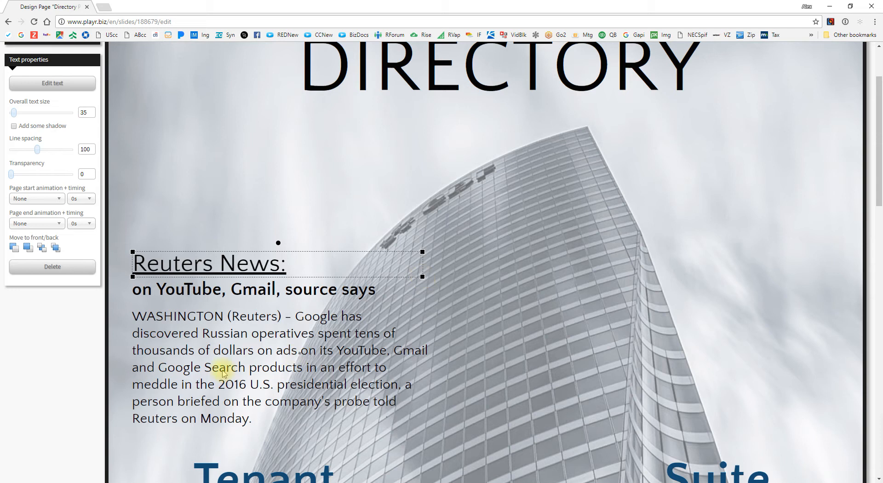
Review the Include image options of the Reuters news box, leaving the setting at No
left_click(221, 333)
left_click(539, 330)
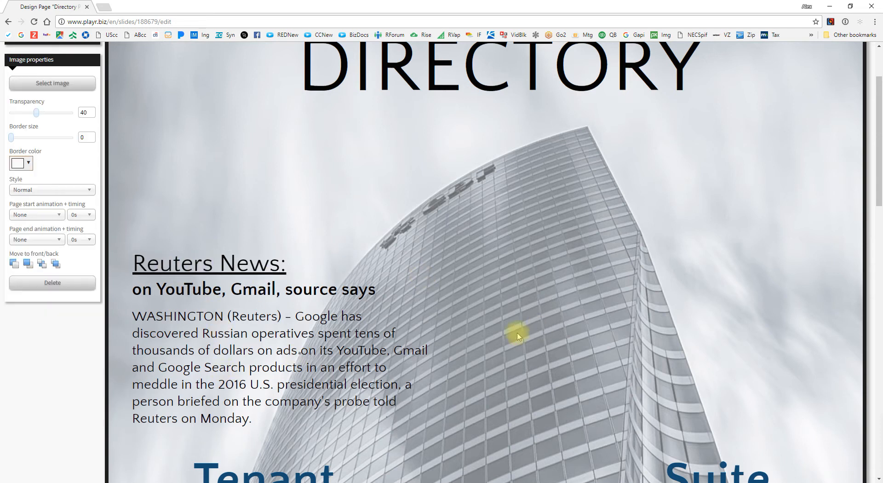
left_click(211, 321)
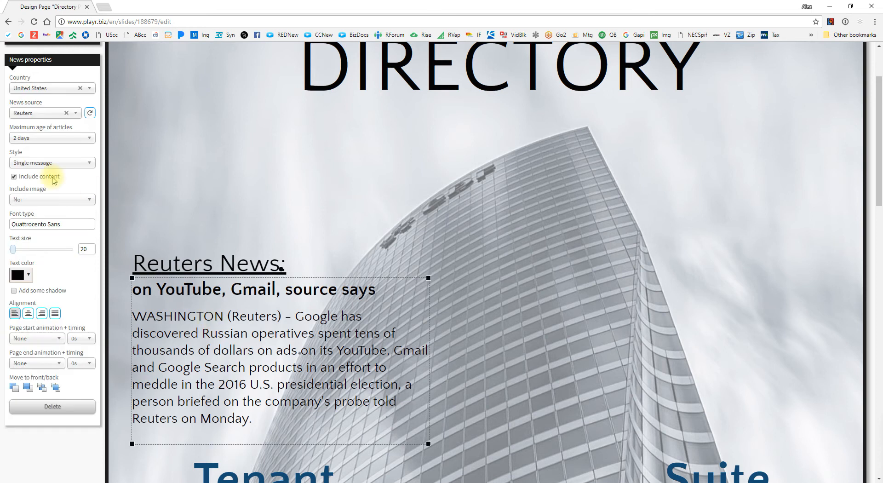
left_click(55, 199)
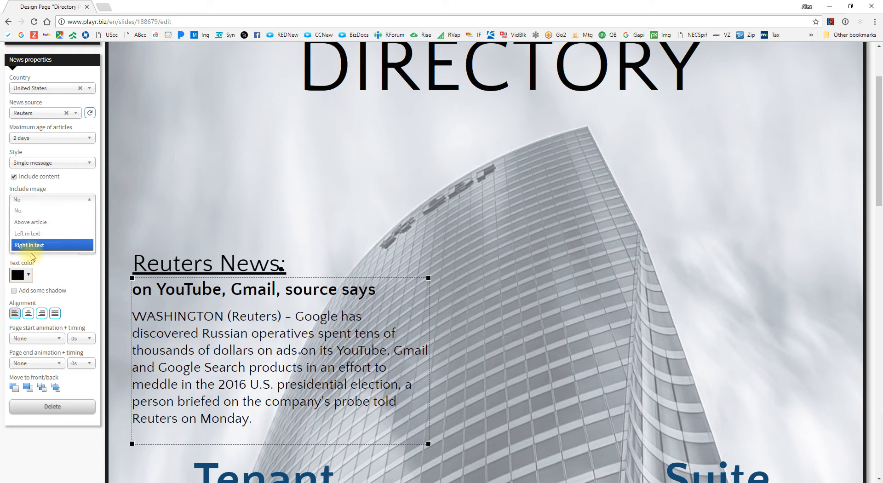
left_click(59, 189)
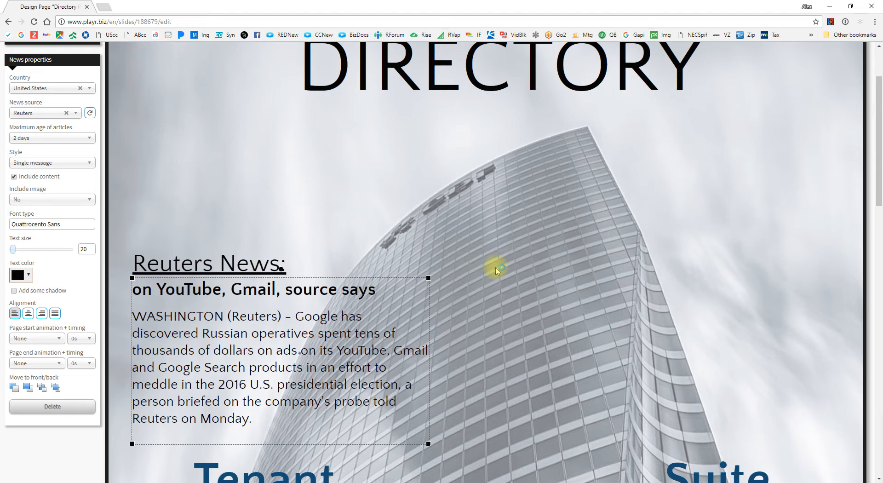
left_click(569, 264)
Add an RSS feed element and fit its box beside the Reuters article, above the Suite heading
scroll(548, 246, "up", 1)
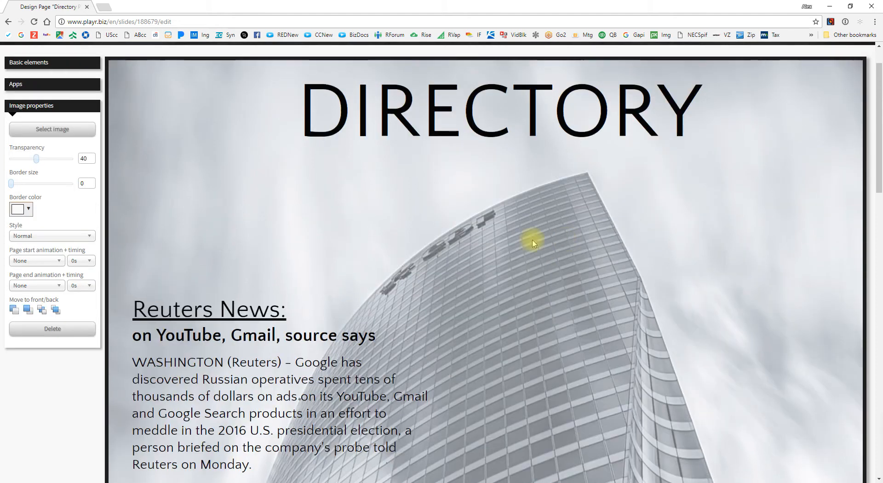
left_click(50, 86)
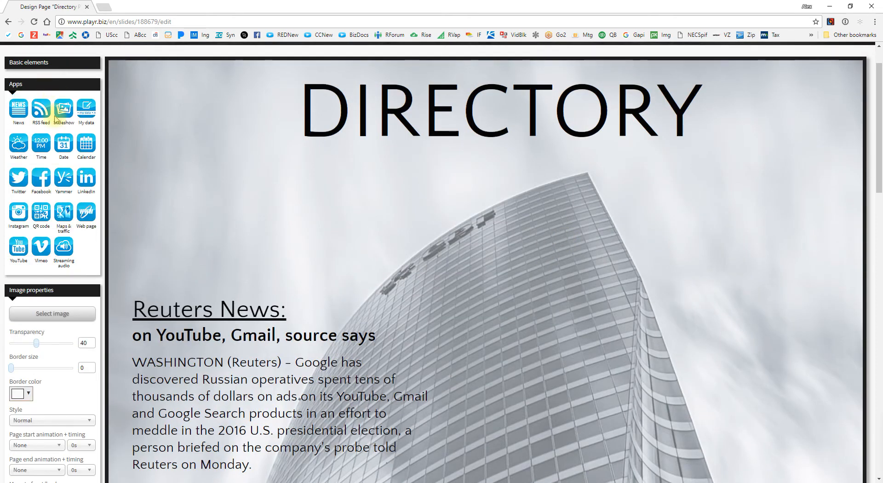
left_click_drag(41, 111, 593, 282)
left_click_drag(714, 315, 578, 351)
scroll(584, 312, "down", 4)
left_click_drag(458, 133, 460, 142)
left_click_drag(840, 287, 836, 325)
scroll(192, 244, "up", 5)
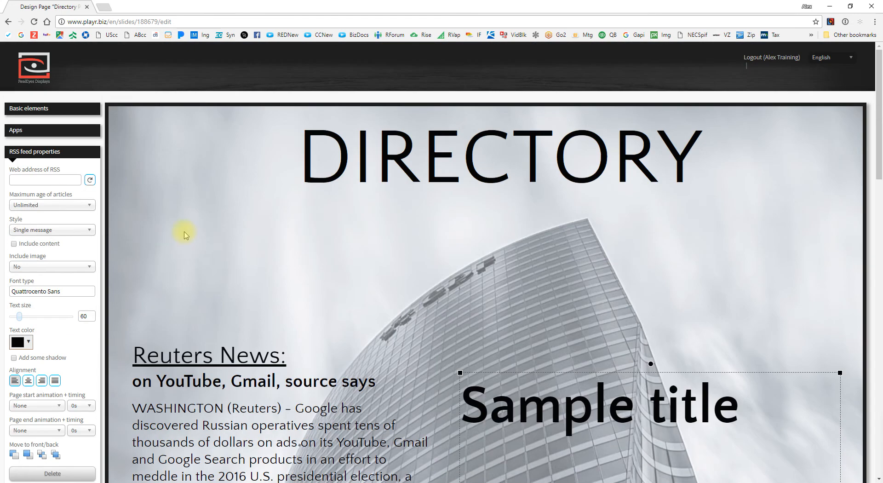
scroll(184, 235, "down", 1)
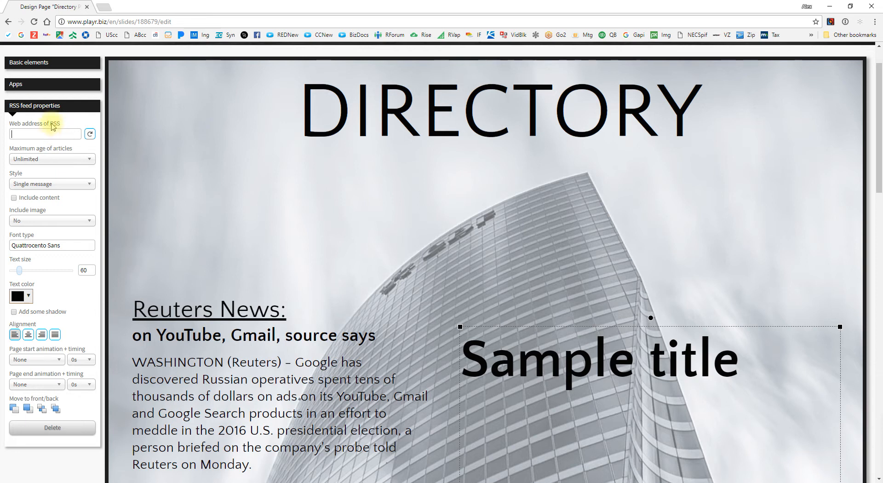
Search Google for "espn rss" in a new browser tab and open the ESPN.com News Feeds page
left_click(105, 8)
left_click(86, 35)
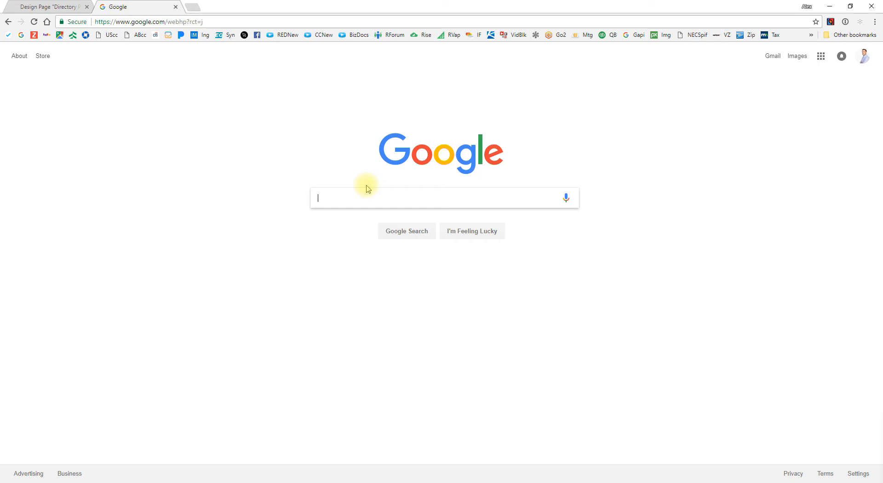
type("espn")
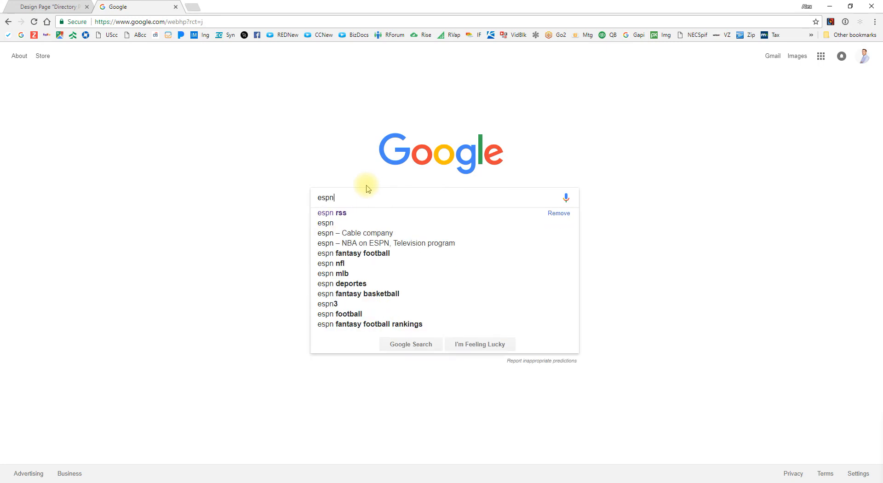
key("Down")
key("Return")
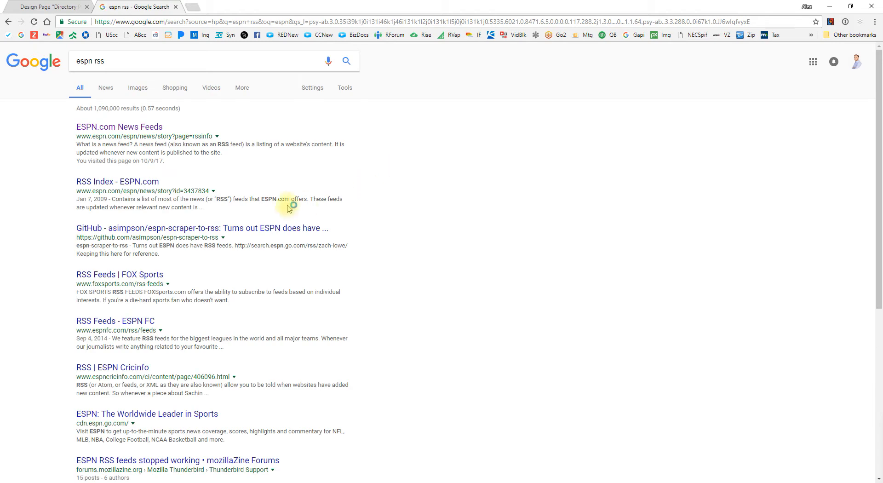
left_click(135, 129)
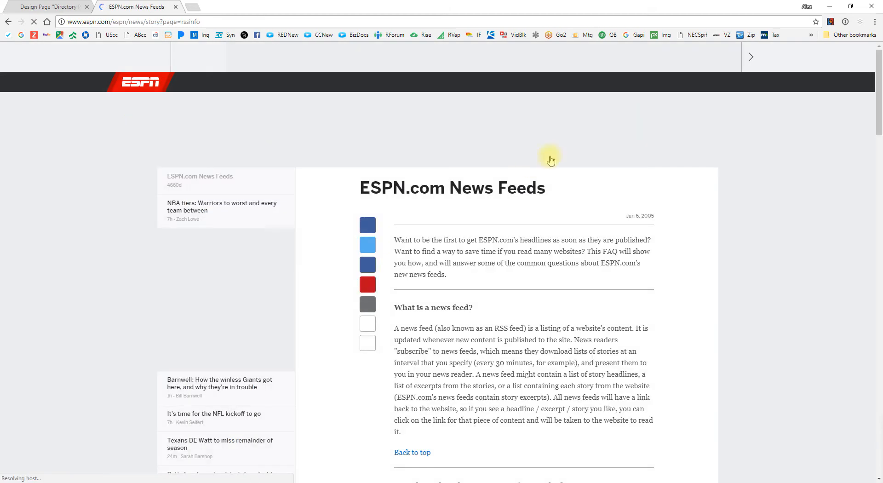
Look through ESPN's list of news feeds and open the Top Headlines feed
scroll(528, 180, "down", 7)
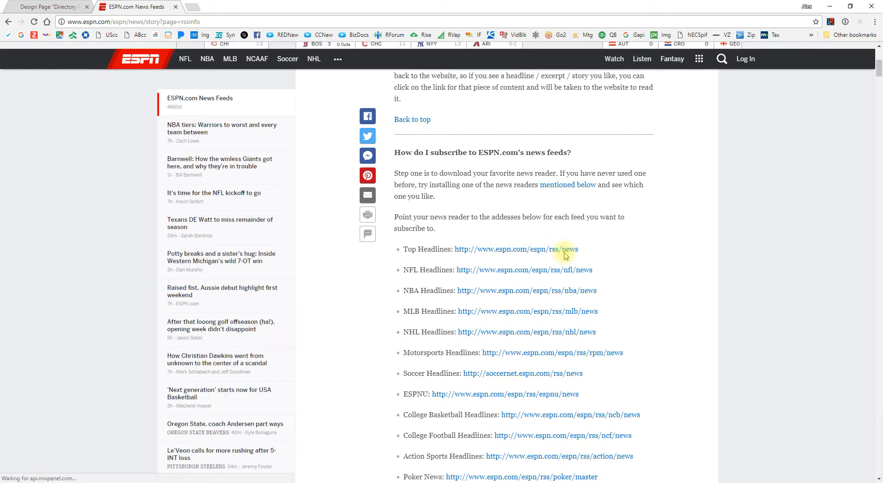
scroll(560, 256, "down", 3)
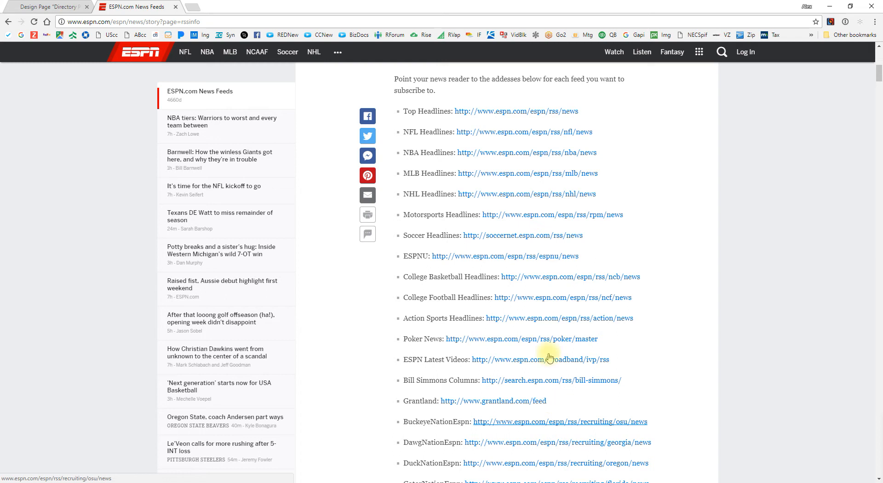
scroll(538, 281, "down", 4)
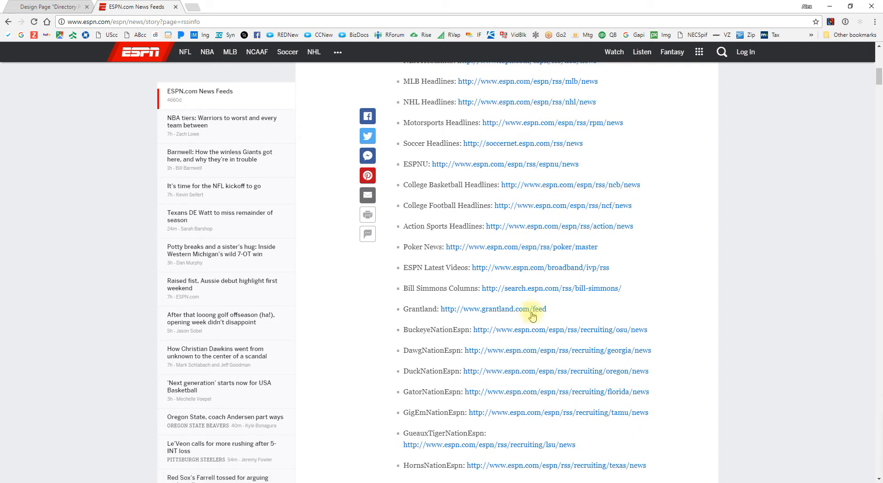
scroll(542, 339, "up", 5)
scroll(547, 345, "up", 4)
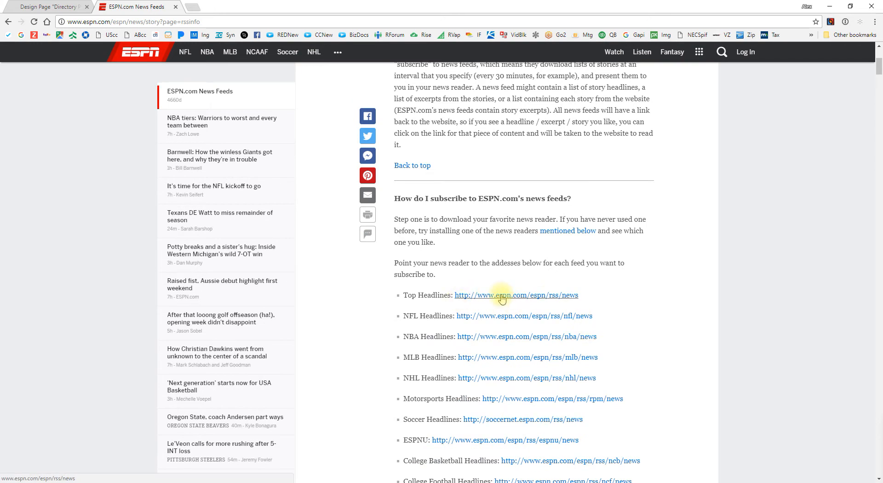
left_click(502, 297)
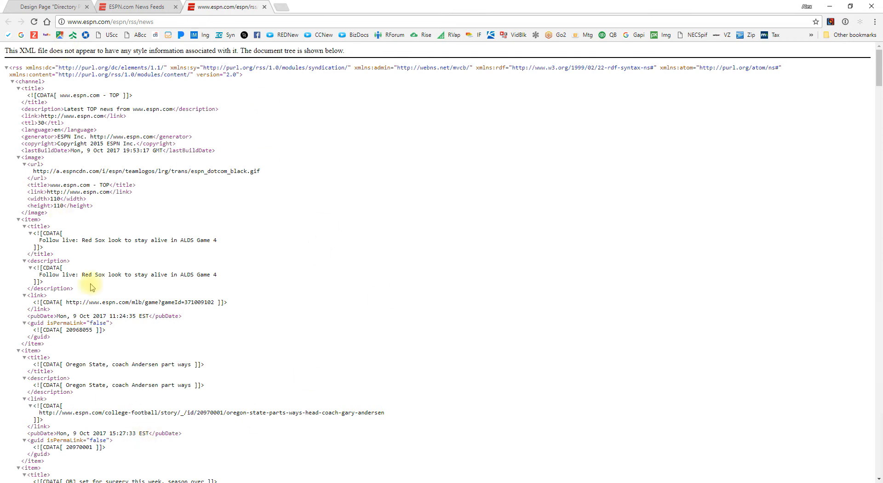
Copy the web address of the ESPN Top Headlines feed
left_click(162, 21)
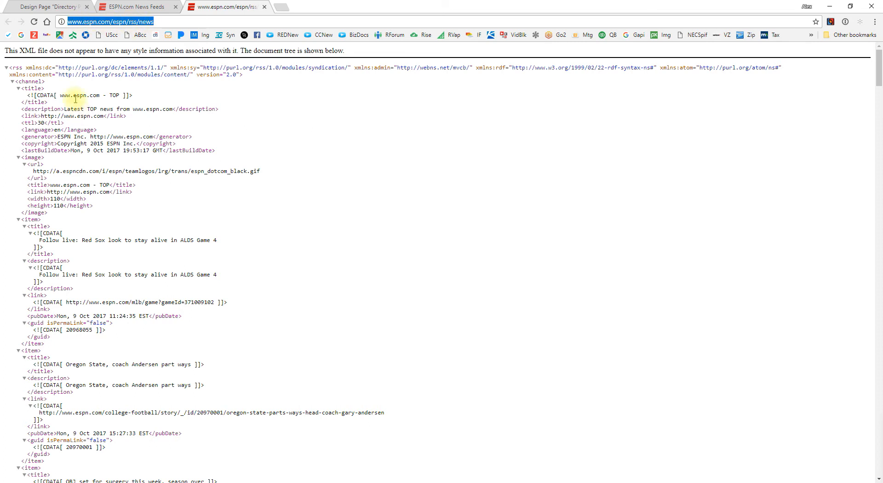
right_click(125, 23)
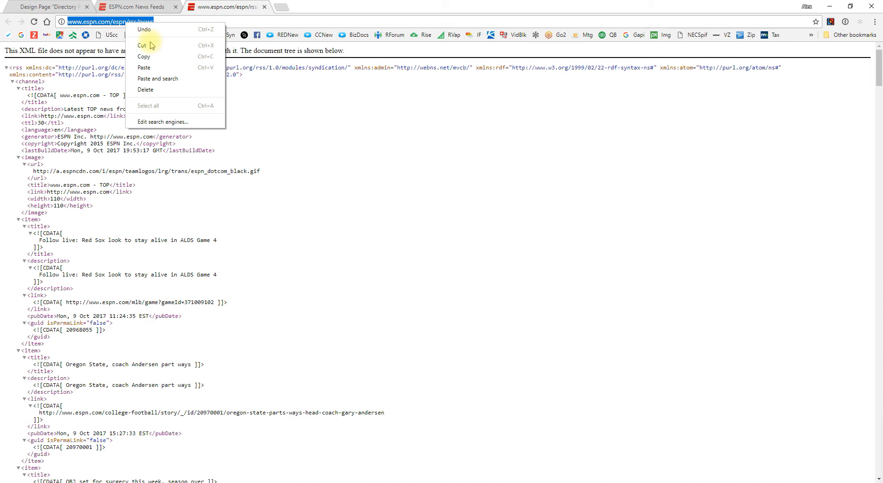
left_click(149, 56)
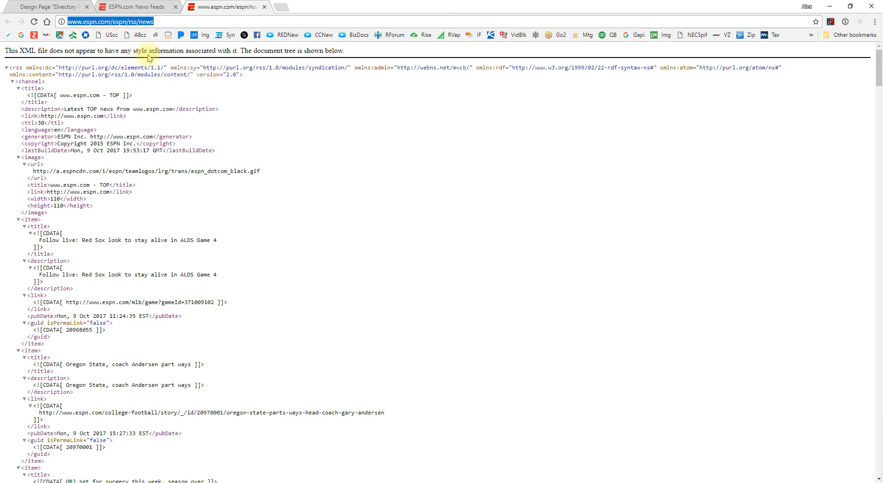
left_click(39, 6)
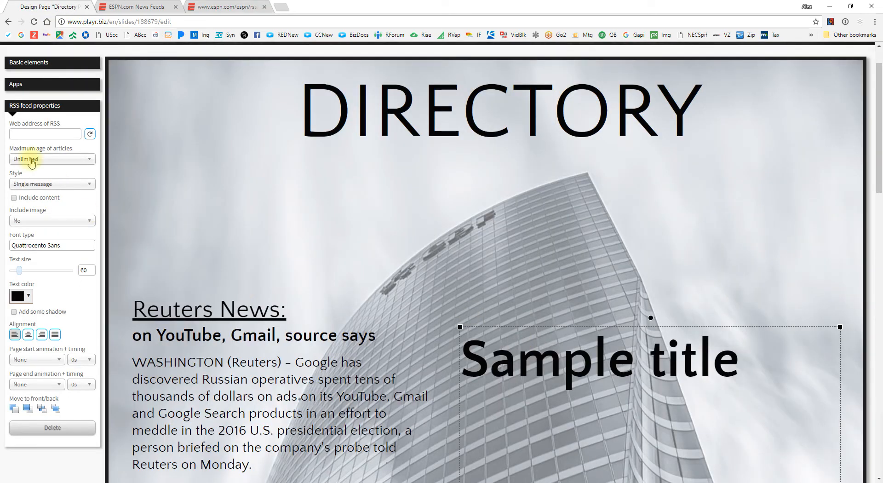
right_click(27, 135)
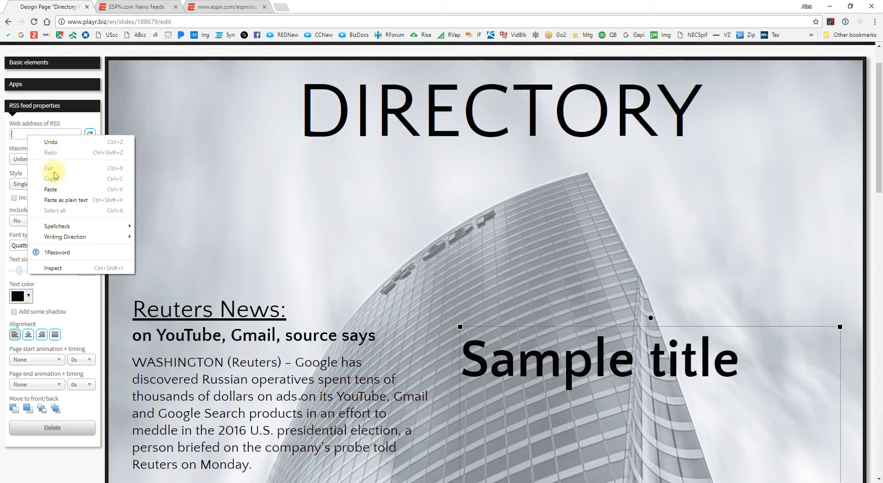
left_click(56, 199)
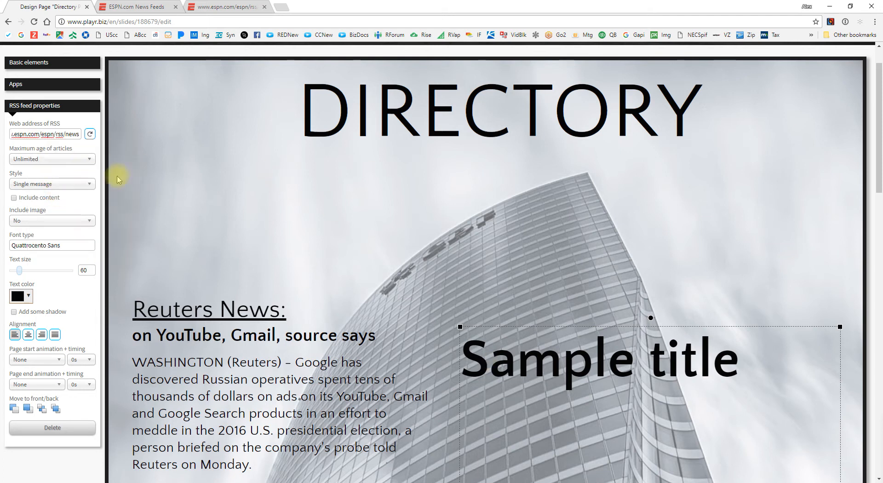
left_click(335, 212)
left_click(528, 355)
left_click(91, 135)
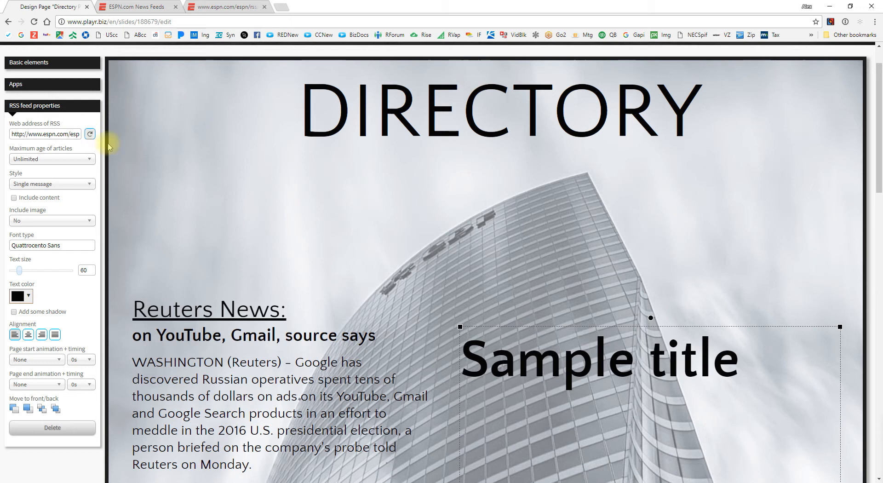
left_click_drag(645, 372, 648, 354)
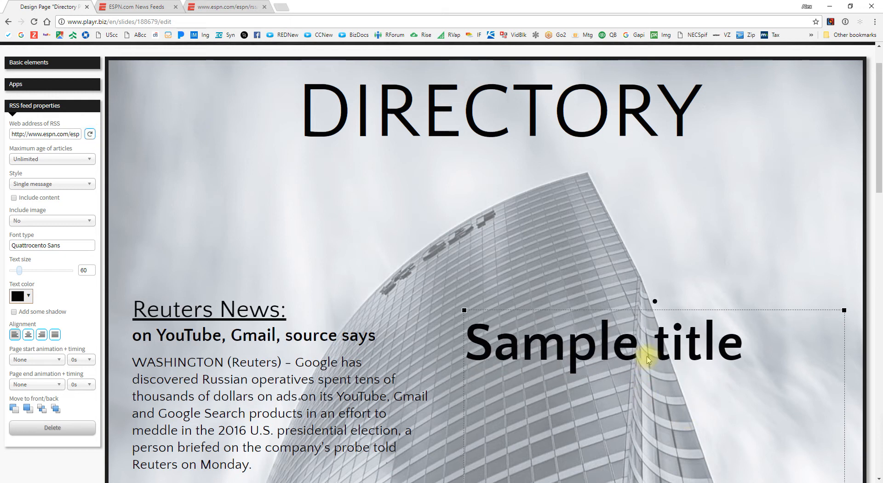
left_click_drag(491, 337, 572, 394)
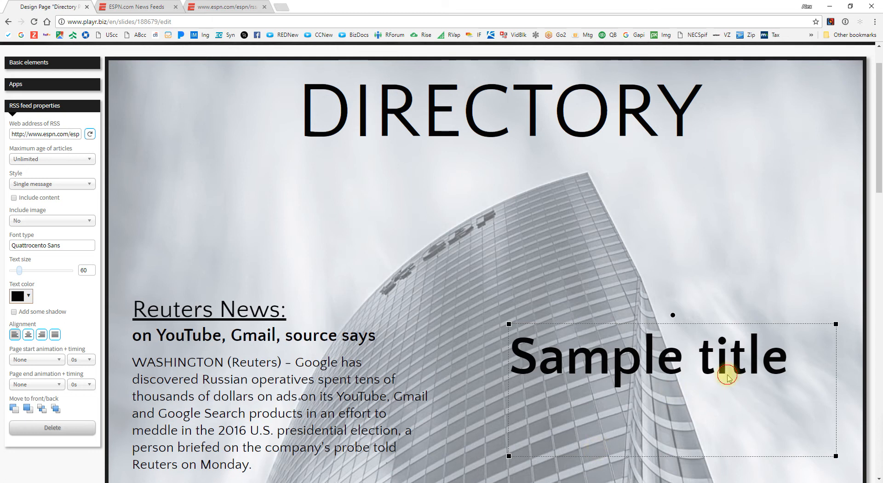
Limit the RSS feed's articles to a maximum age of 2 days and include their content
left_click(46, 161)
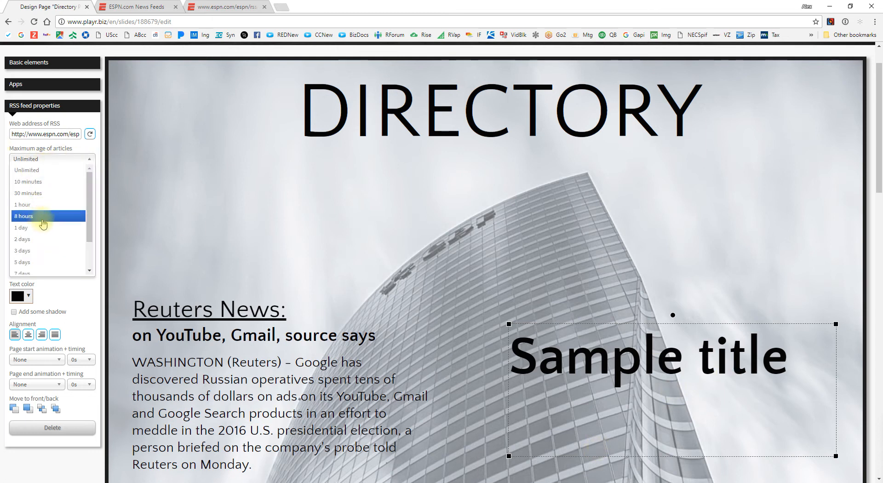
left_click(42, 240)
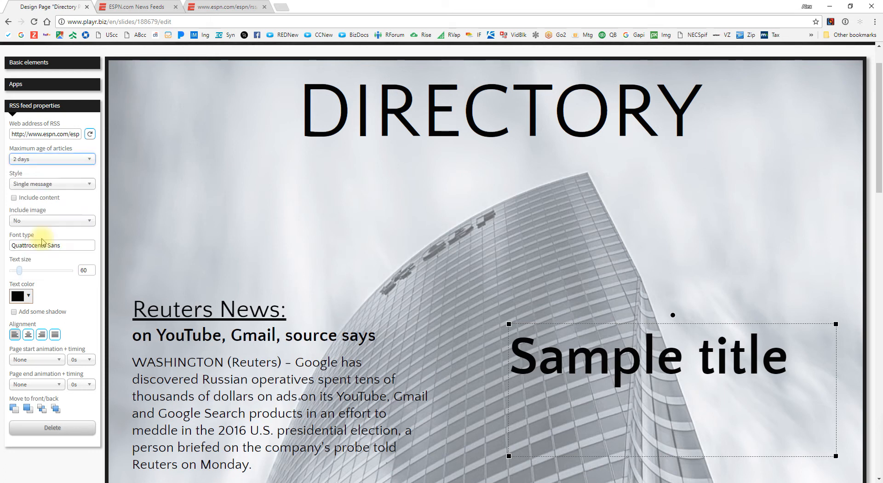
left_click(14, 198)
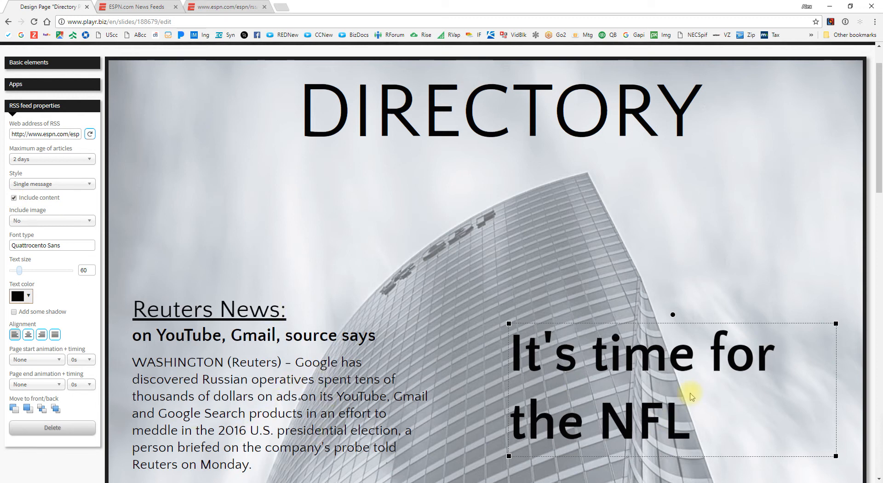
Check the Reuters article's text size and set the RSS feed's text size to 20
left_click(234, 376)
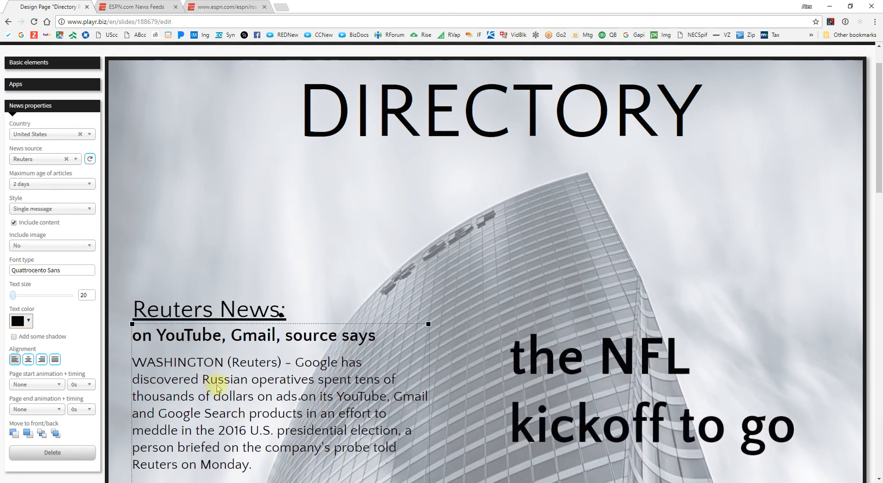
double_click(88, 296)
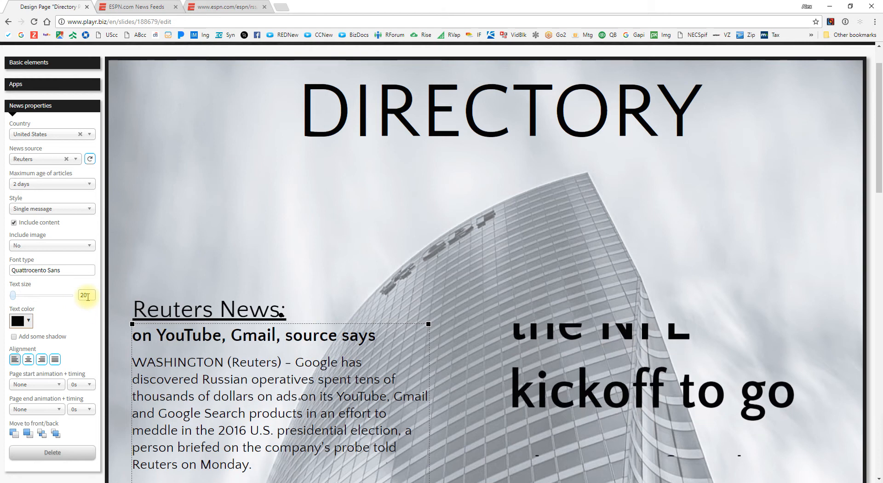
left_click(567, 399)
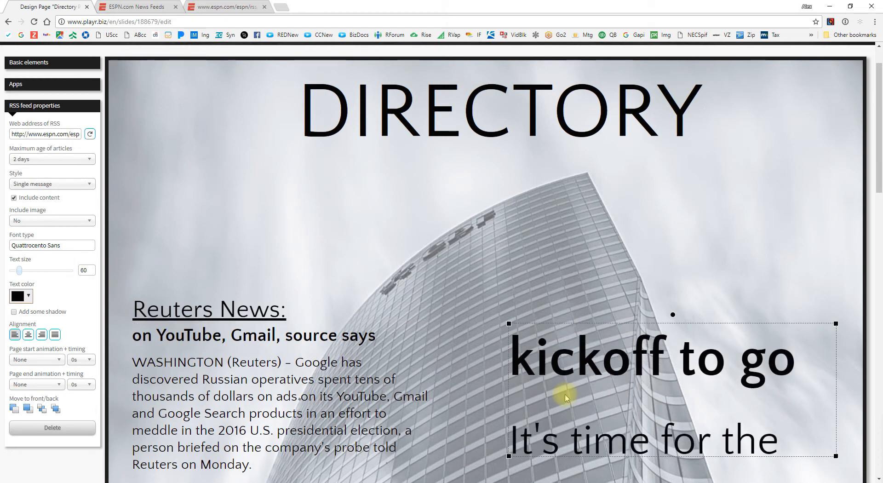
double_click(87, 271)
type("20")
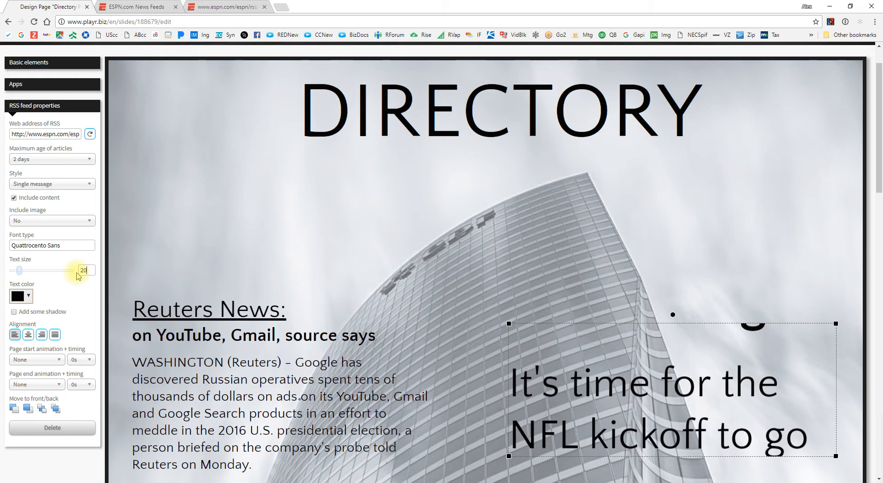
key("Return")
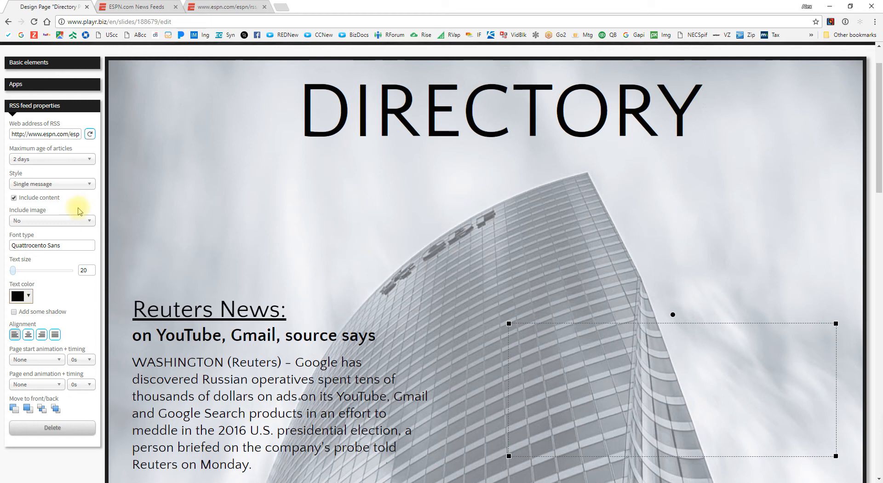
Reload the ESPN feed and enlarge its box to end just above the Suite heading, aligned with the Reuters article
scroll(136, 238, "down", 1)
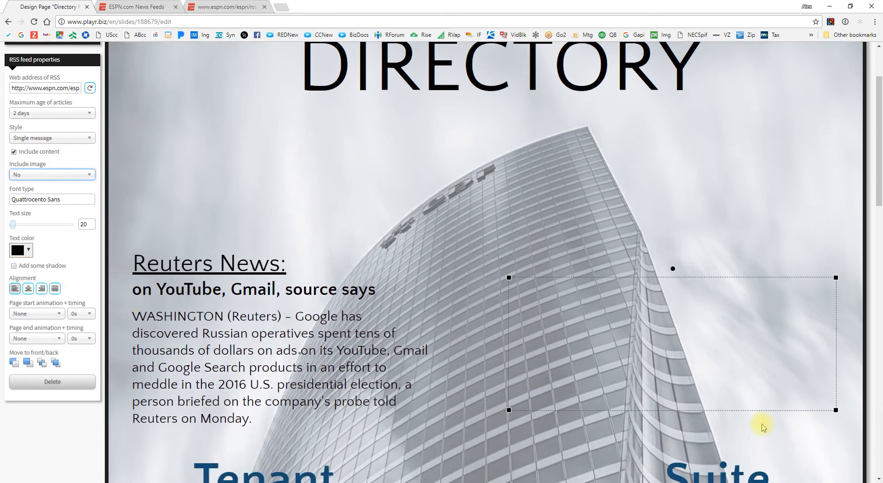
left_click_drag(509, 410, 489, 444)
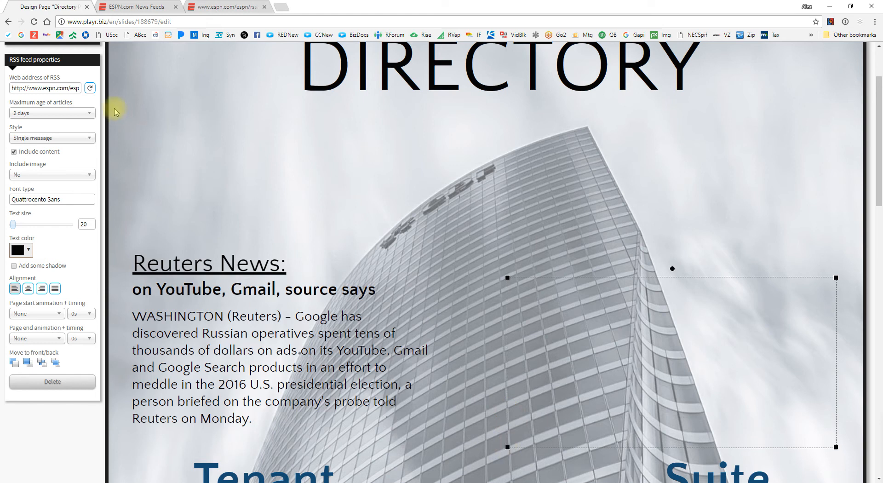
left_click(91, 88)
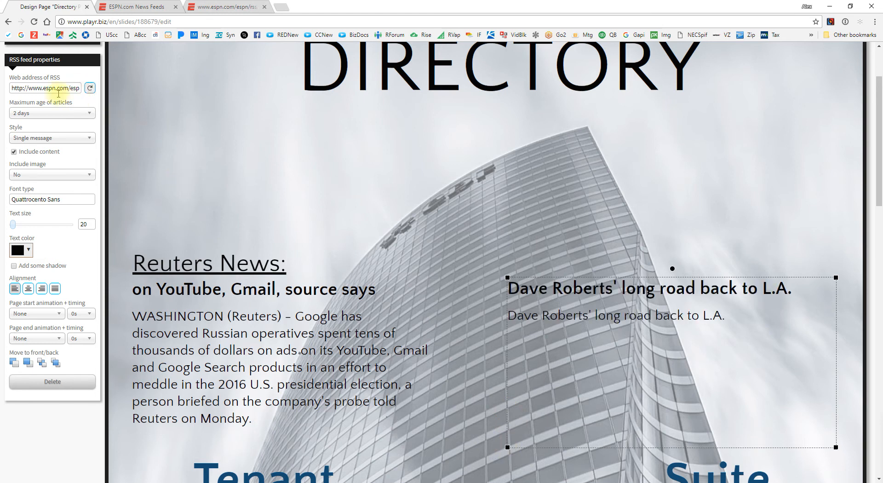
left_click_drag(622, 293, 622, 298)
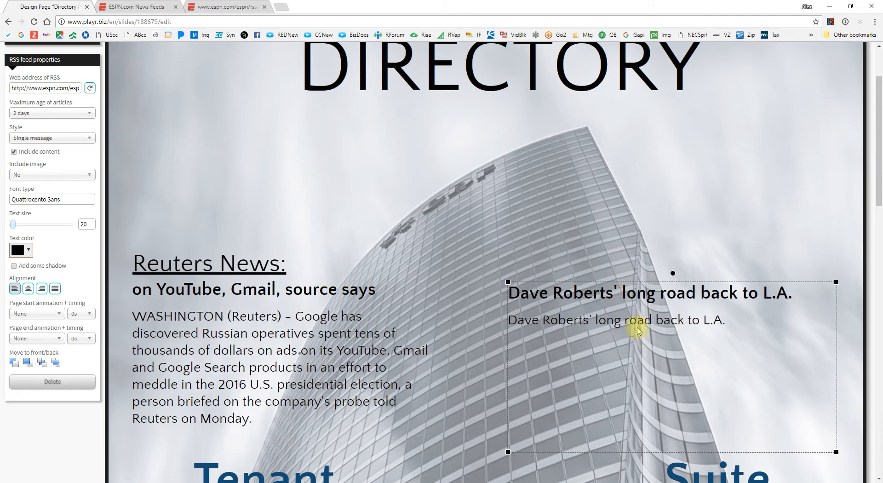
left_click_drag(508, 452, 514, 437)
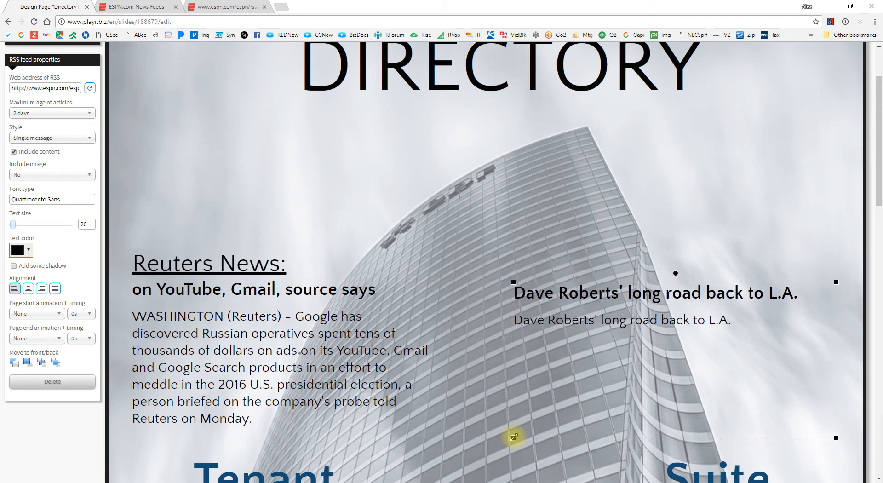
Reload the ESPN feed twice to preview how other articles fit in the box
scroll(632, 355, "down", 2)
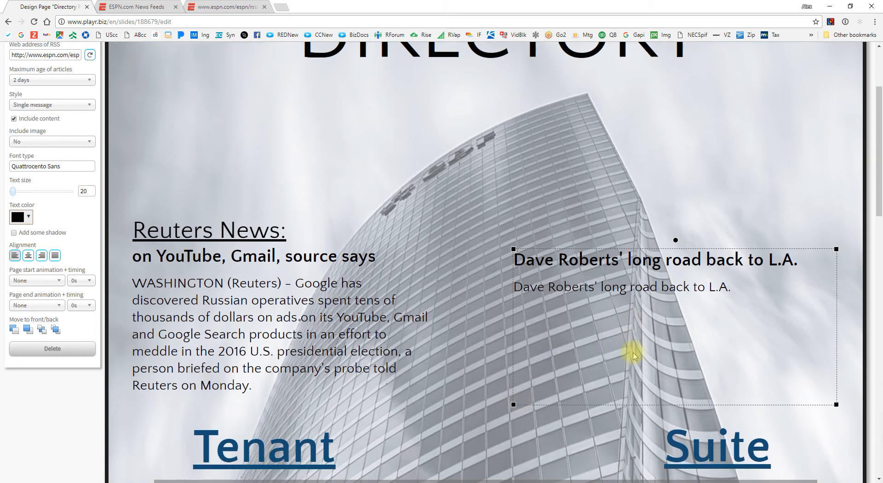
scroll(89, 154, "up", 2)
left_click(90, 87)
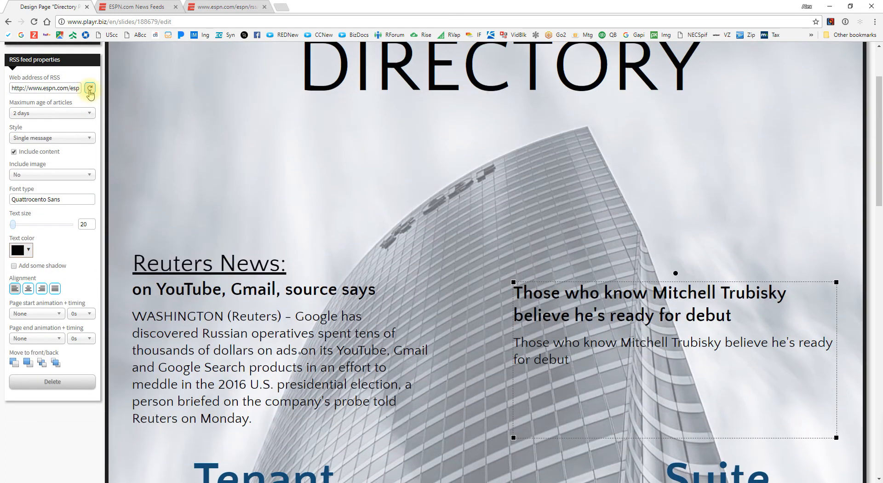
left_click(90, 88)
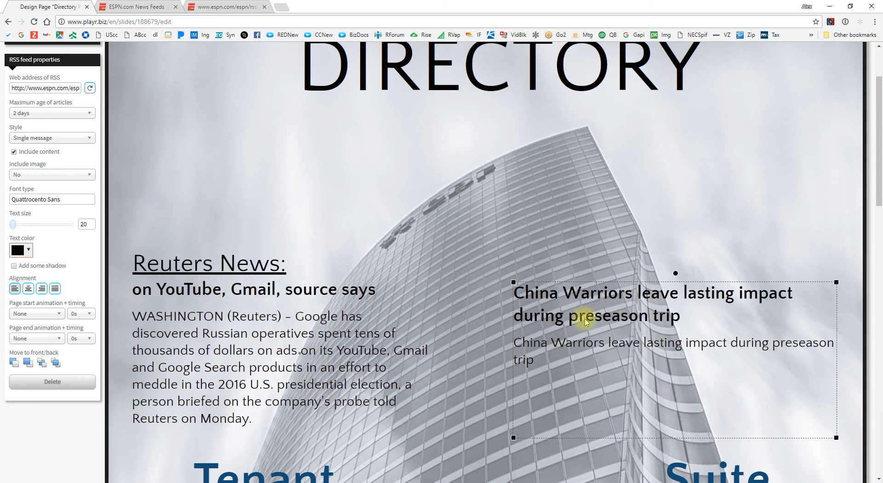
Duplicate the Reuters News heading, place the copy above the ESPN feed and change its text to "ESPN Sports:"
scroll(586, 317, "down", 3)
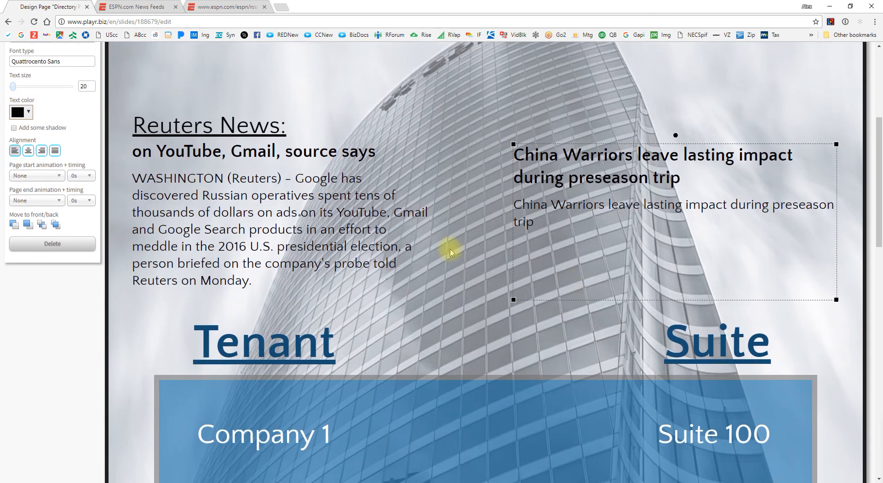
scroll(259, 238, "up", 2)
left_click(239, 222)
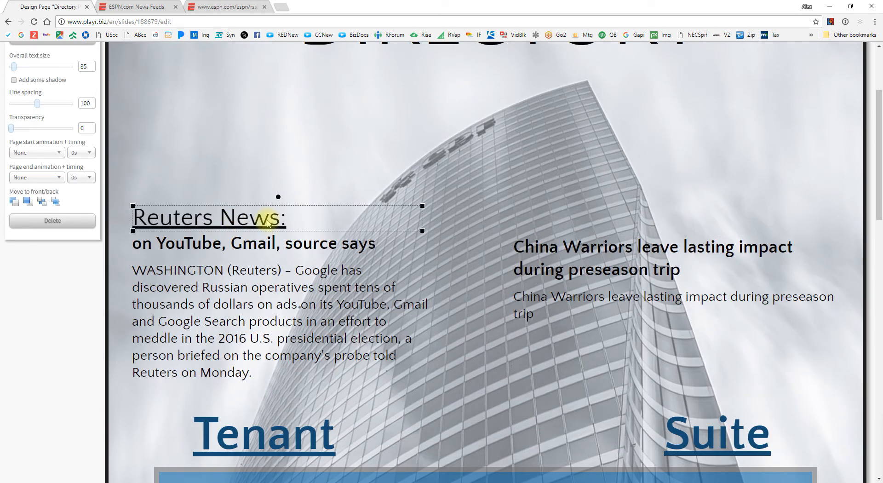
key("ctrl+c")
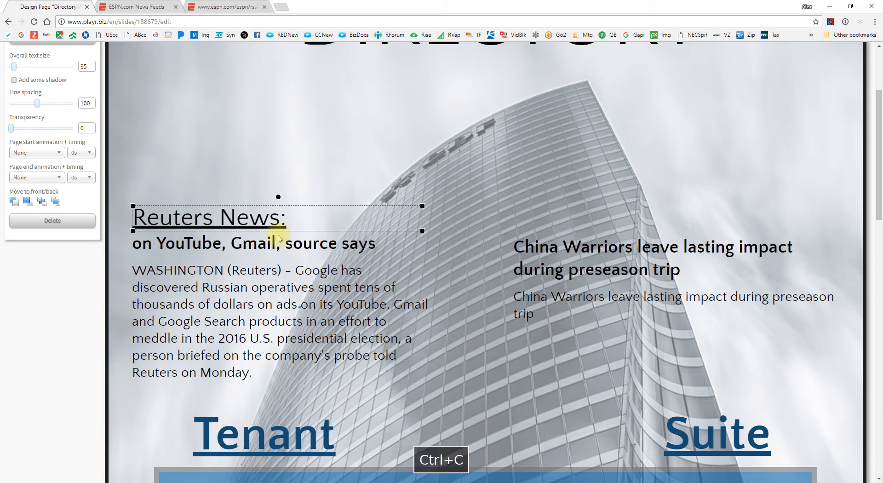
key("ctrl+v")
left_click_drag(249, 254, 595, 219)
double_click(594, 220)
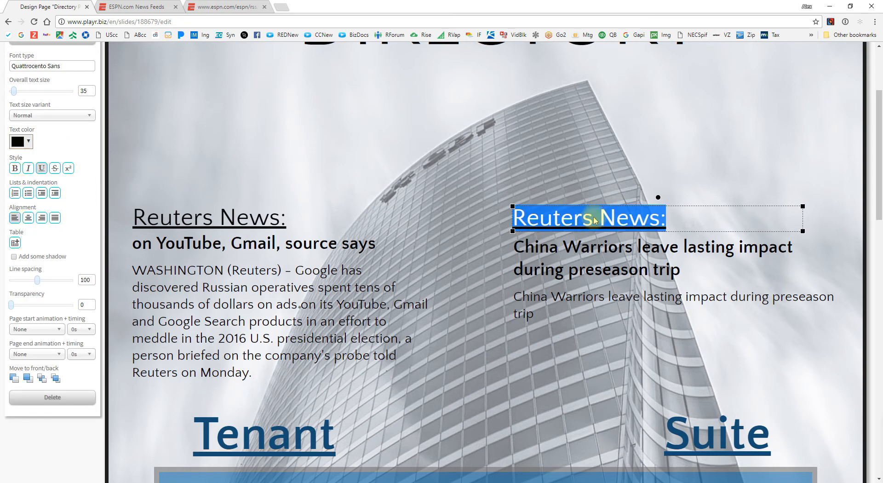
type("ESPN Sports:")
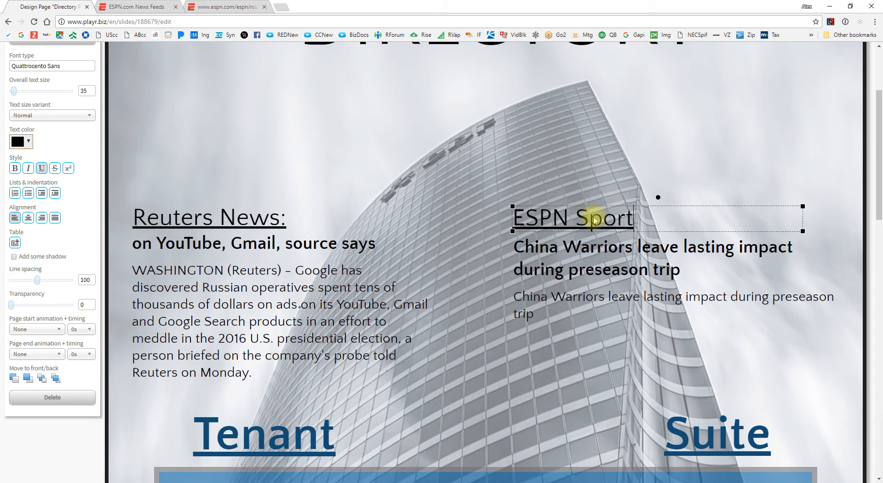
left_click(593, 288)
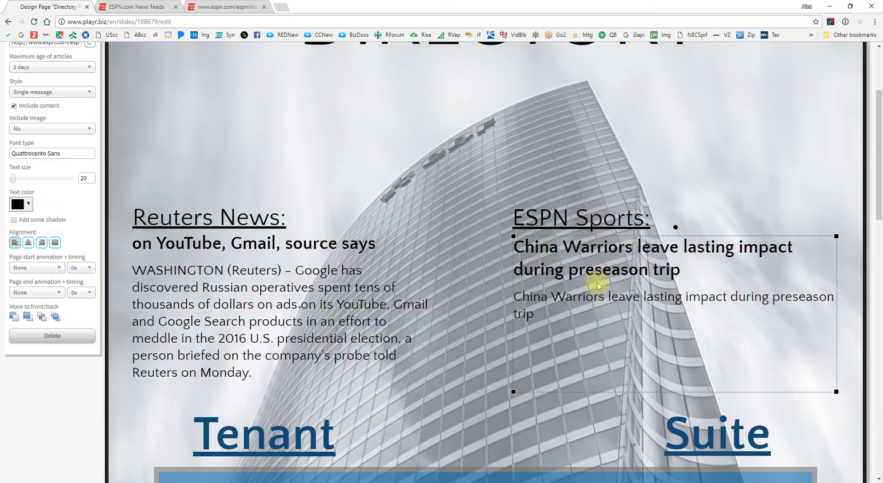
Compare the Reuters News and ESPN Sports headings and check the Reuters News heading's Y position
left_click(233, 220)
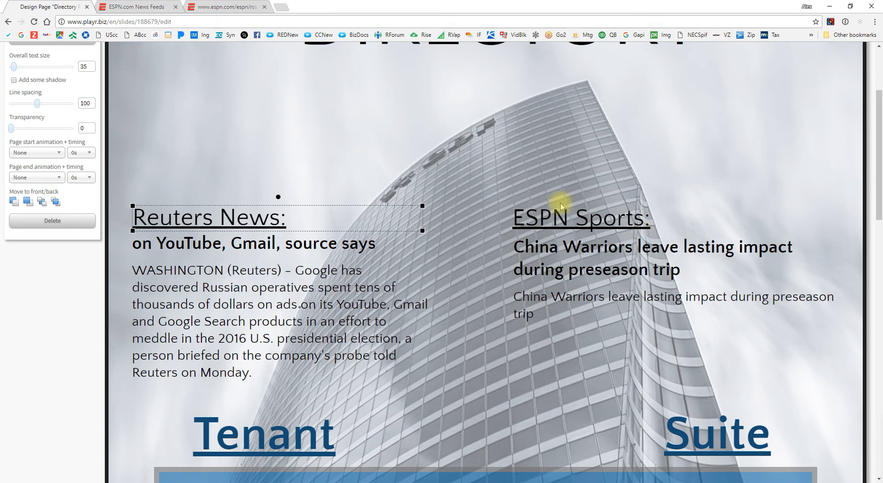
left_click(547, 223)
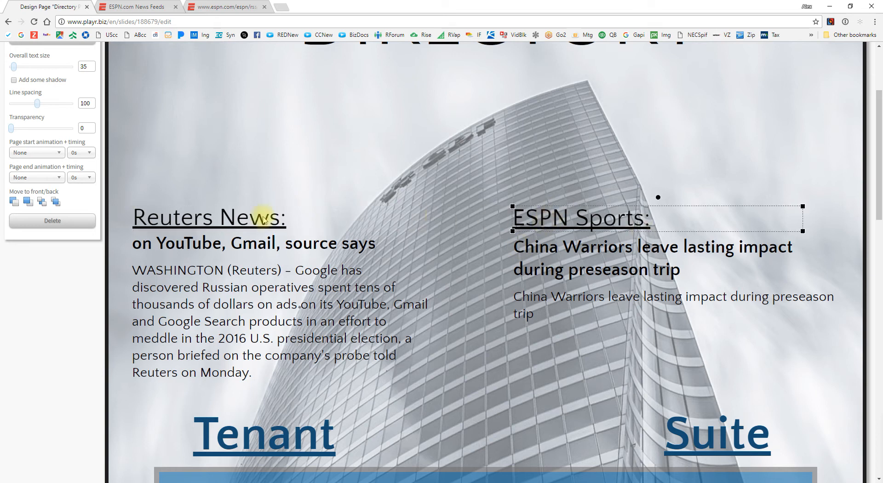
left_click(236, 221)
left_click(554, 221)
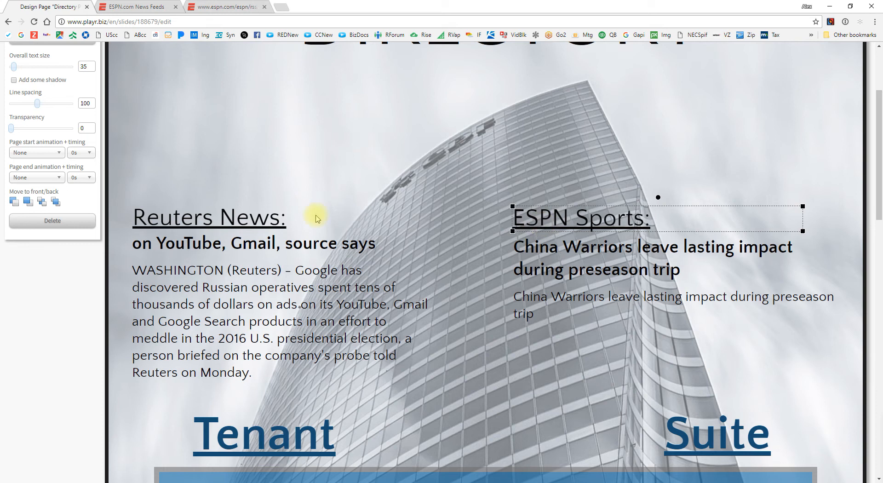
left_click(248, 216)
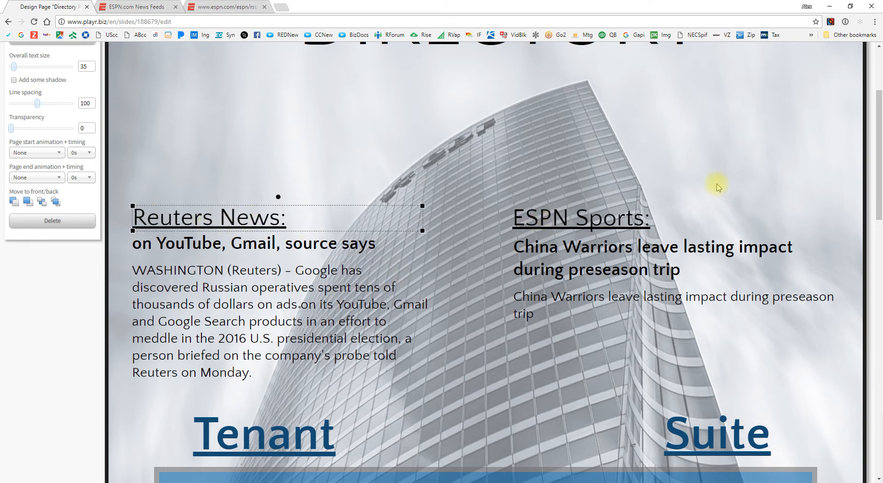
left_click_drag(880, 115, 852, 475)
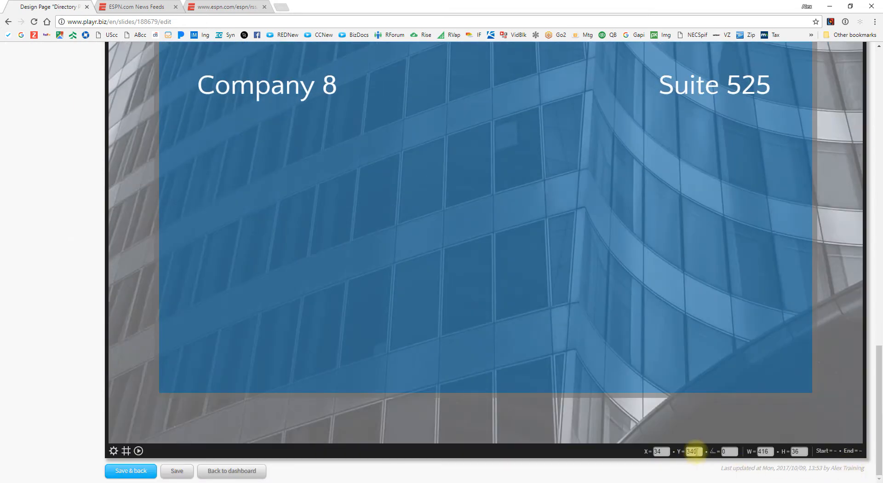
double_click(695, 452)
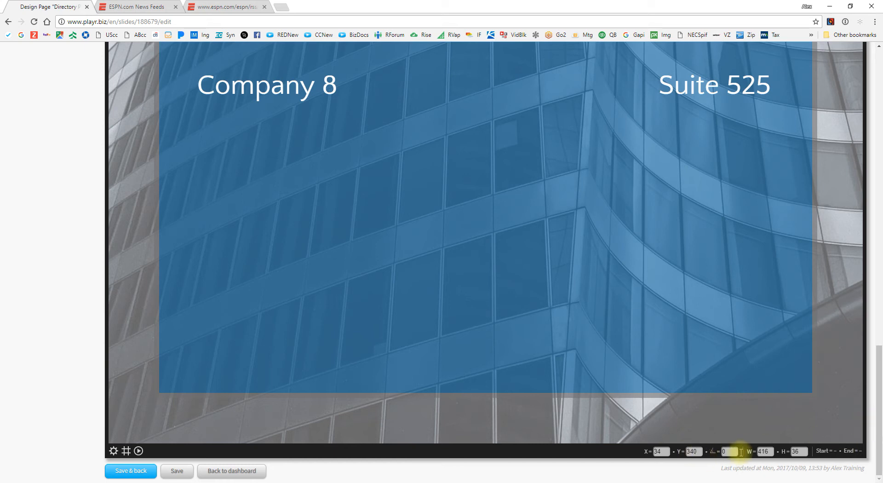
Set the ESPN Sports heading's Y position to 340 so it lines up with the Reuters News heading
left_click_drag(878, 419, 877, 134)
left_click(607, 186)
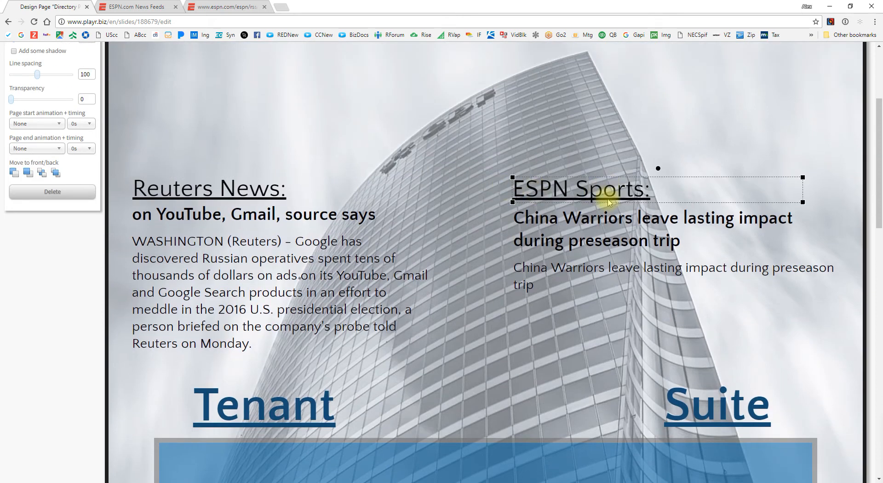
left_click_drag(587, 188, 592, 161)
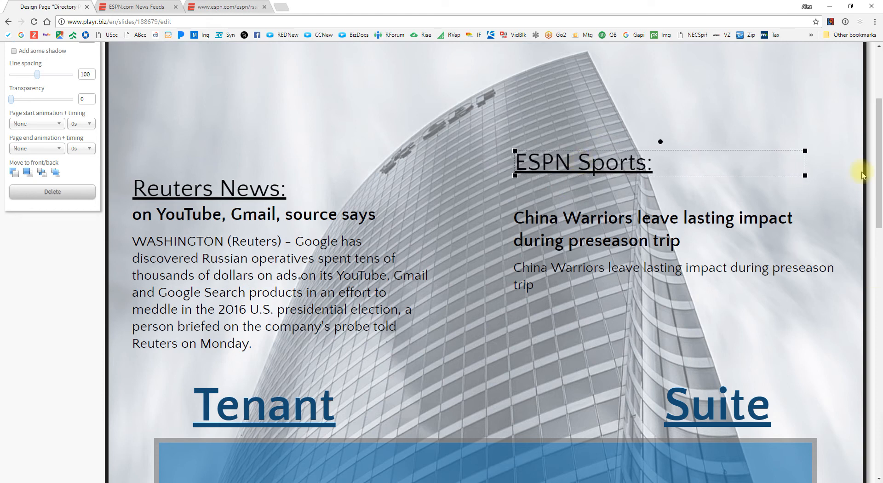
left_click_drag(878, 162, 851, 472)
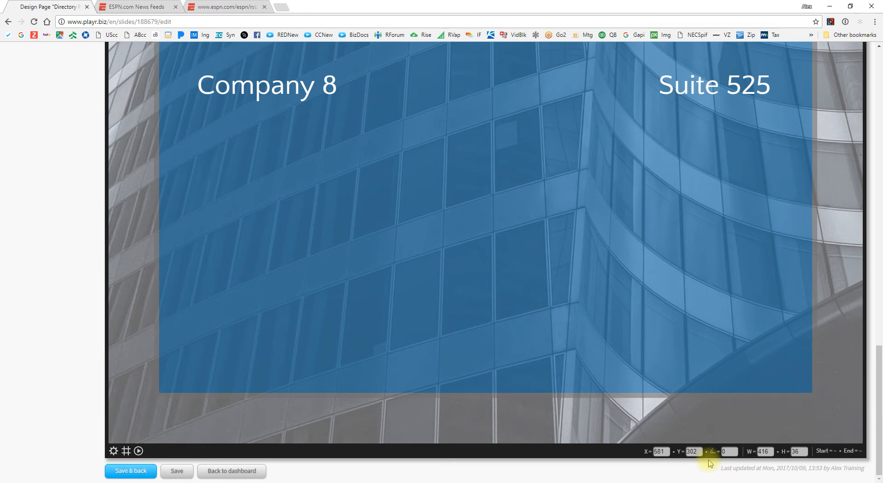
double_click(700, 451)
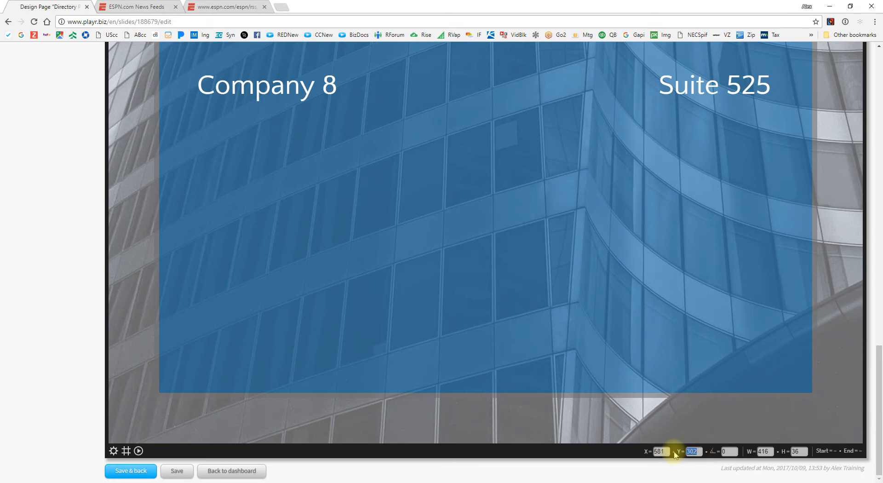
left_click_drag(878, 386, 879, 126)
left_click(440, 106)
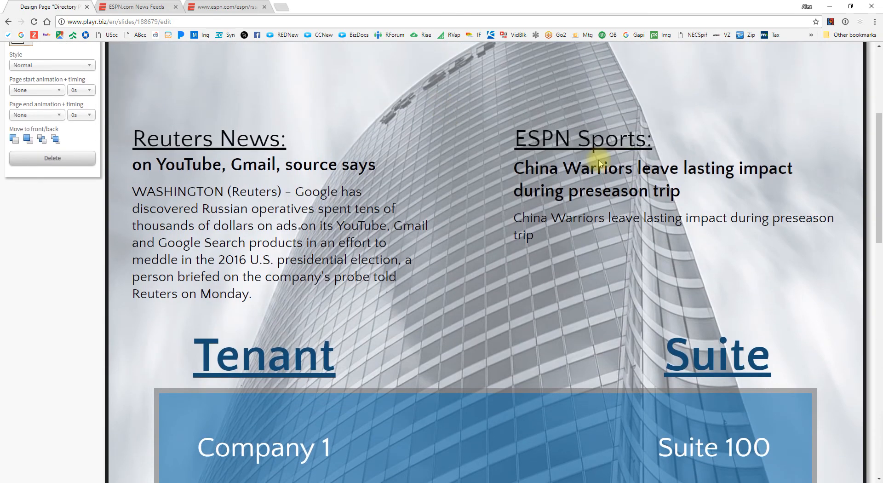
Set the ESPN feed box's Y position to 377 so its article lines up with the Reuters article
left_click(549, 145)
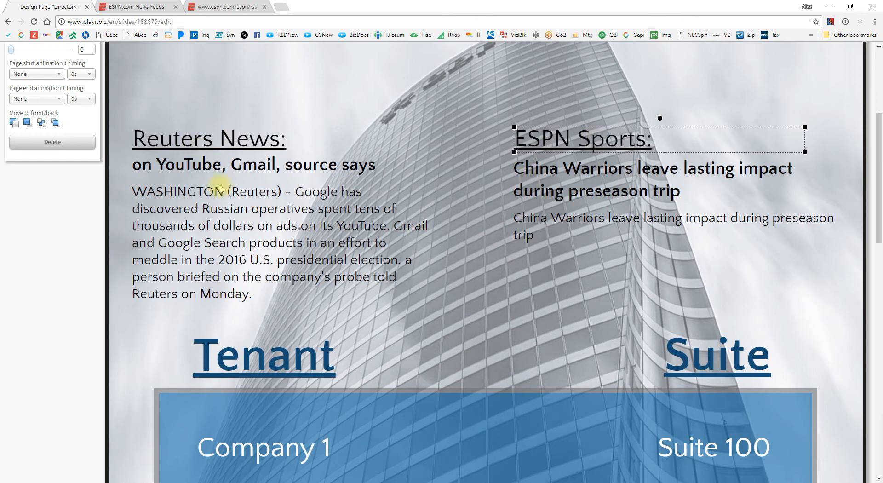
left_click(582, 184)
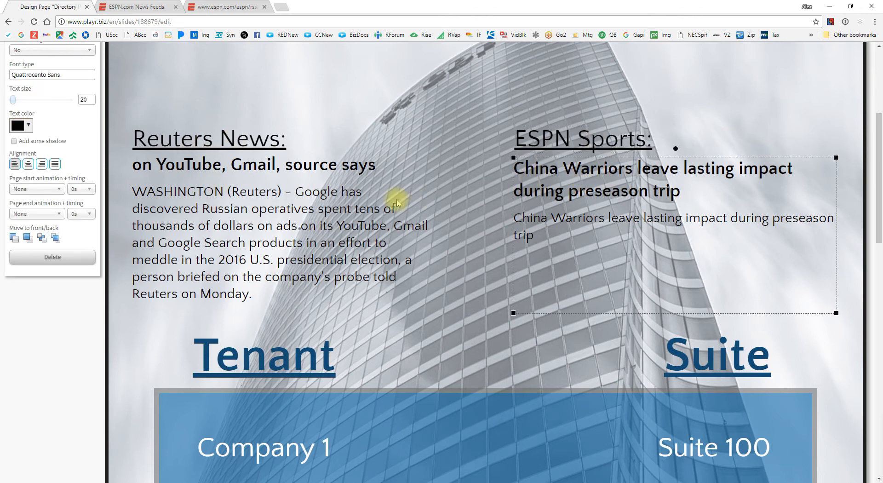
left_click(290, 199)
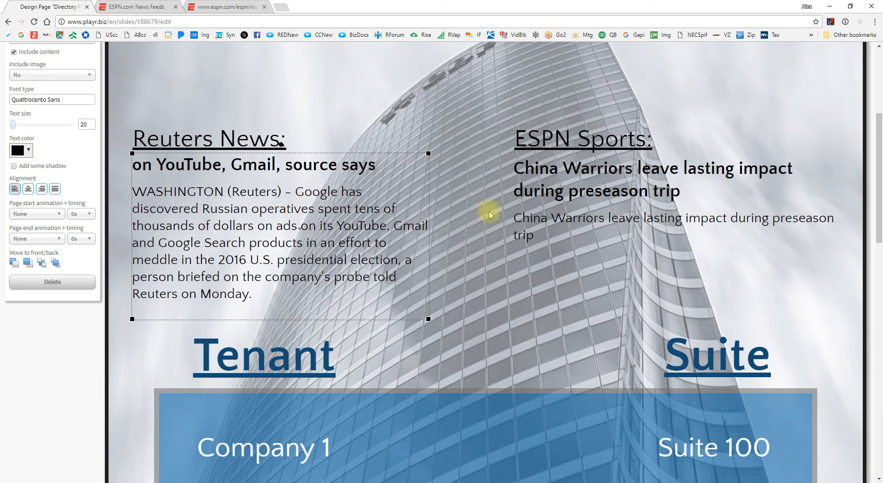
mouse_move(881, 133)
left_mouse_down()
mouse_move(863, 250)
mouse_move(863, 433)
mouse_move(882, 224)
mouse_move(880, 122)
left_mouse_up()
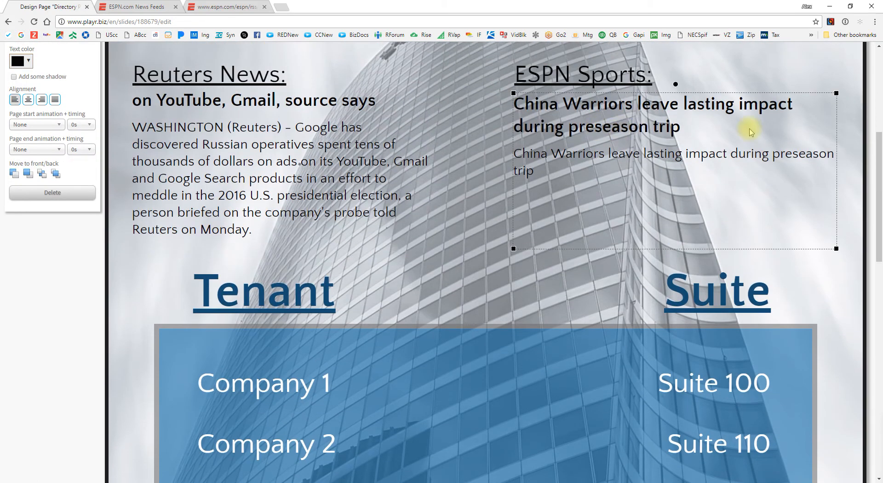
left_click_drag(878, 166, 879, 458)
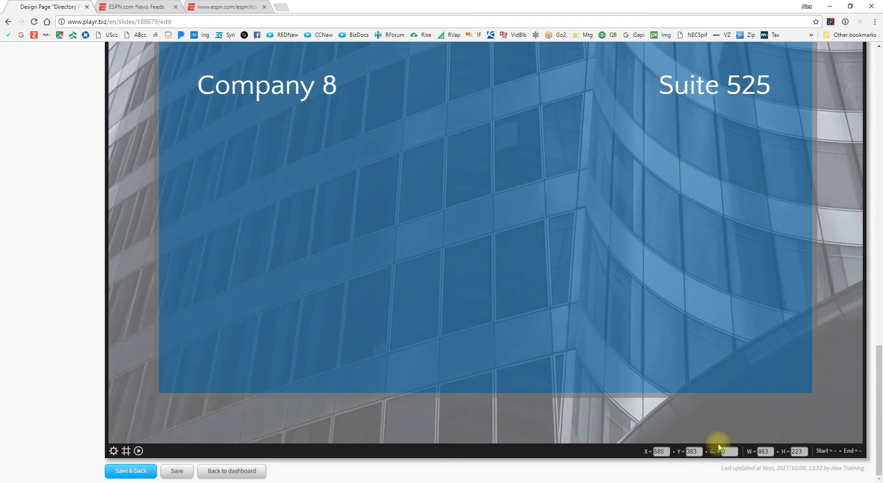
double_click(693, 451)
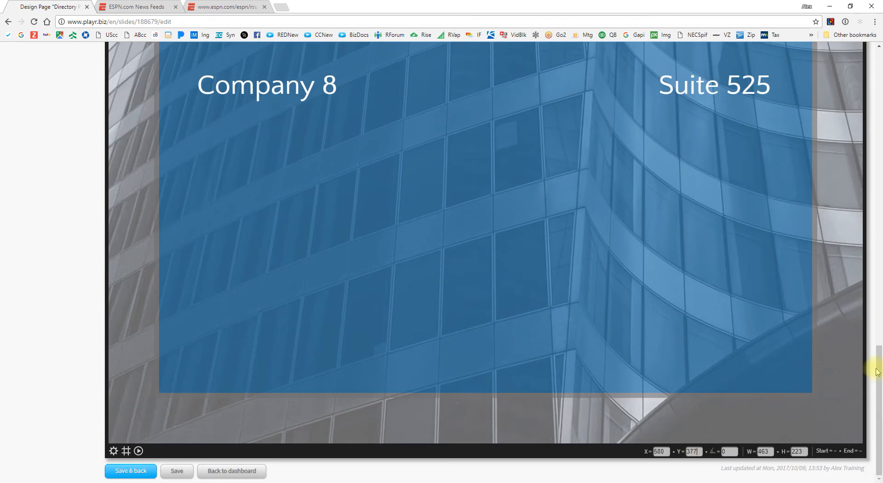
left_click_drag(879, 365, 879, 118)
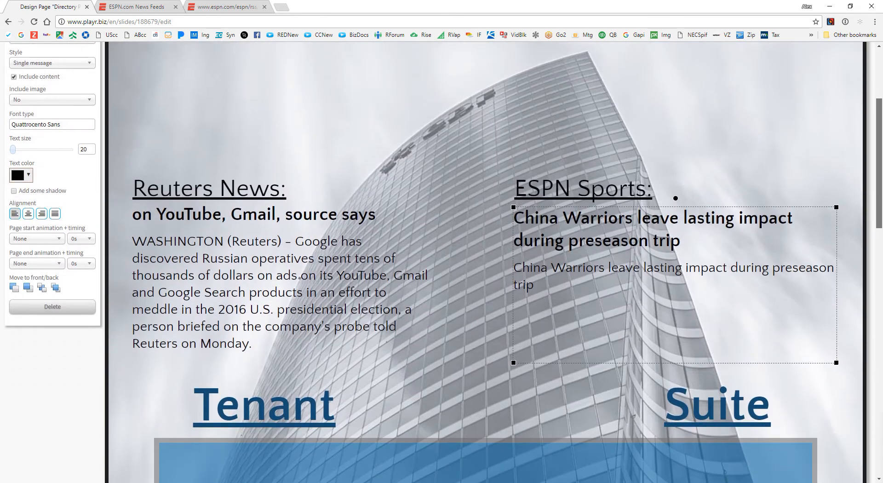
left_click(655, 160)
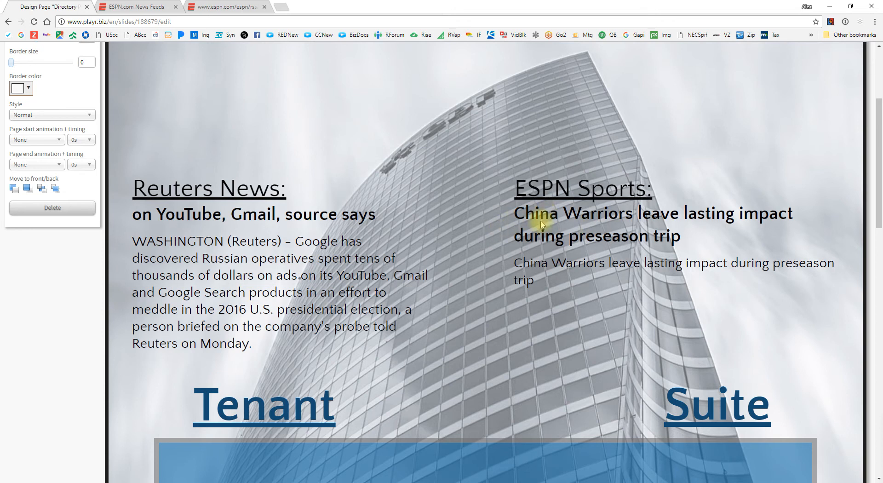
Move the DIRECTORY title to the page's upper-left corner and narrow its text box to fit the word
scroll(642, 337, "up", 4)
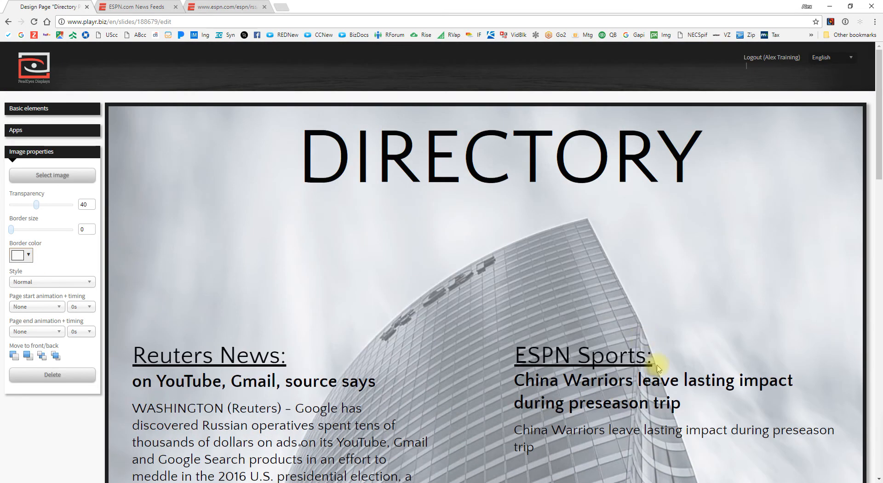
scroll(572, 368, "down", 3)
scroll(441, 261, "up", 3)
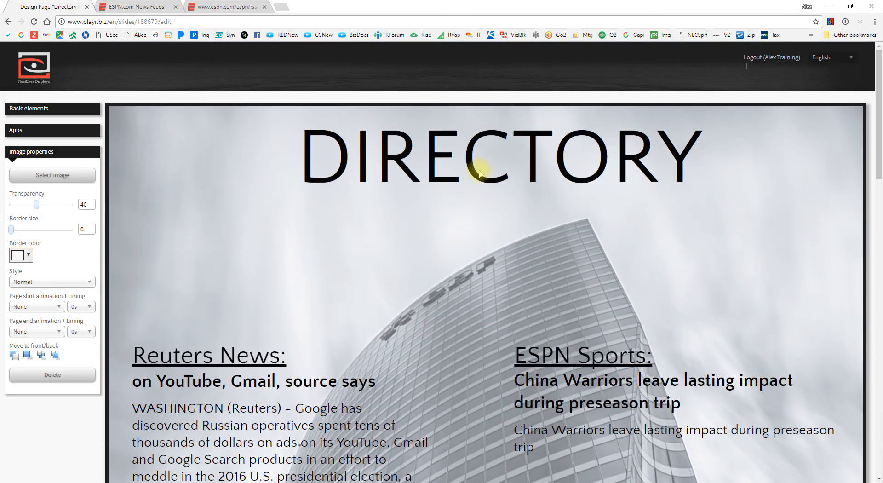
left_click(462, 160)
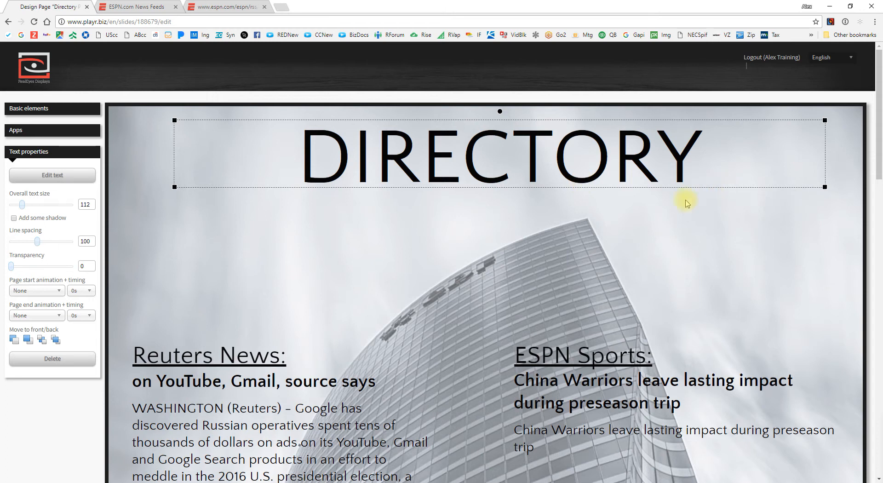
left_click_drag(581, 153, 525, 149)
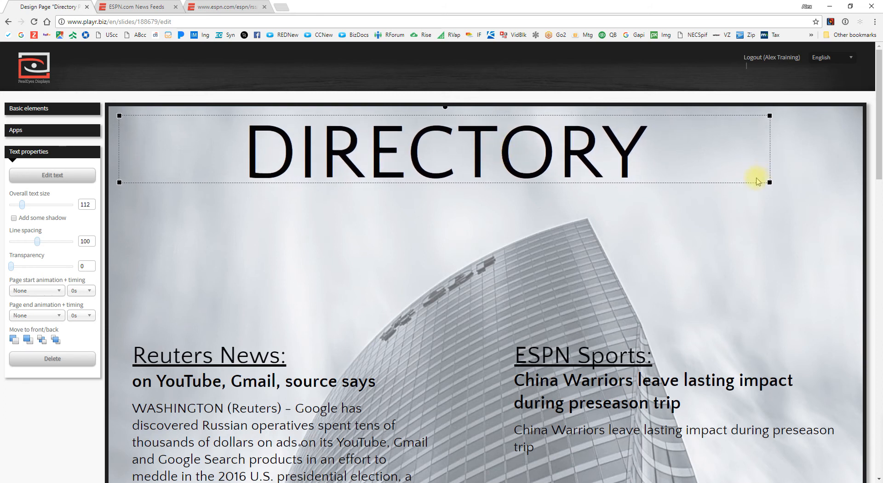
left_click_drag(770, 181, 533, 188)
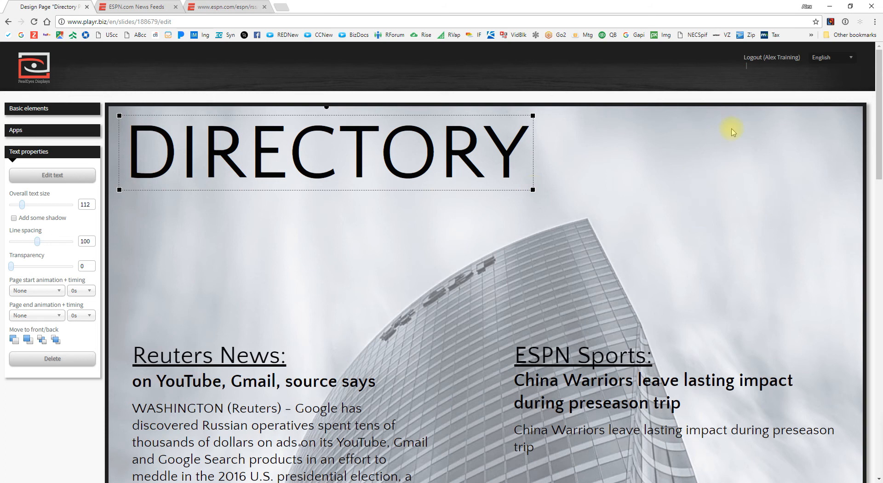
left_click(780, 291)
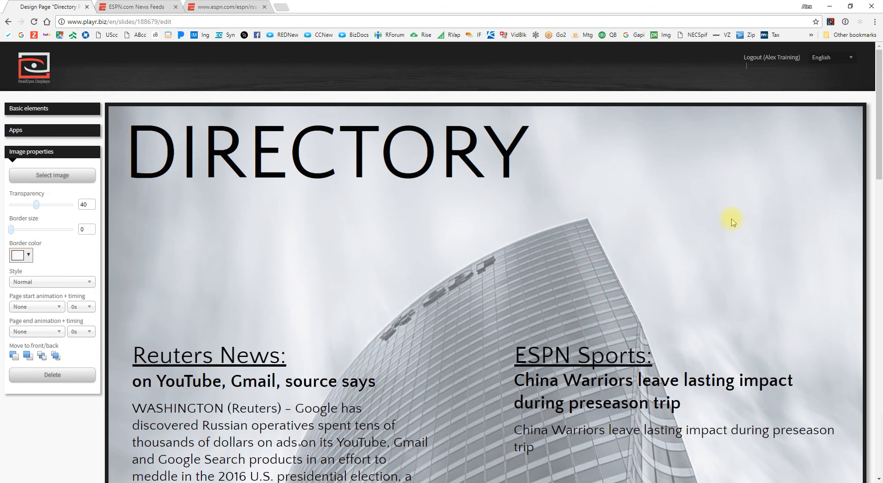
Add a Slideshow app beside the DIRECTORY title and resize it to fit the free space above the ESPN Sports heading
left_click(26, 131)
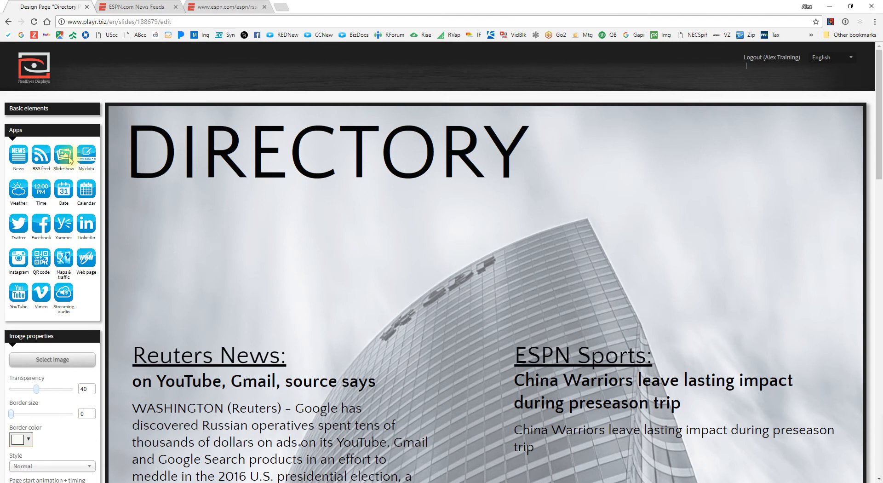
left_click_drag(63, 159, 644, 184)
left_click_drag(723, 279, 644, 324)
left_click_drag(722, 365, 682, 163)
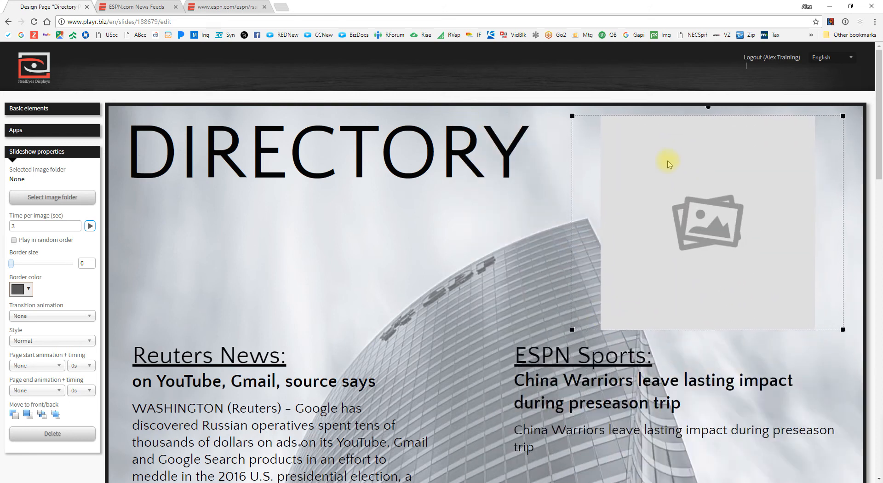
left_click_drag(572, 116, 586, 129)
left_click_drag(594, 138, 593, 134)
left_click_drag(658, 188, 656, 186)
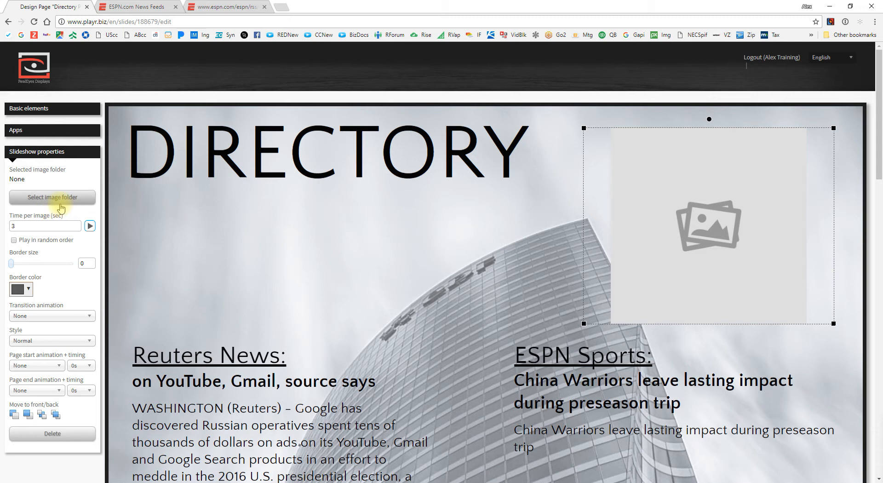
Assign the Buildings image folder to the slideshow
left_click(64, 109)
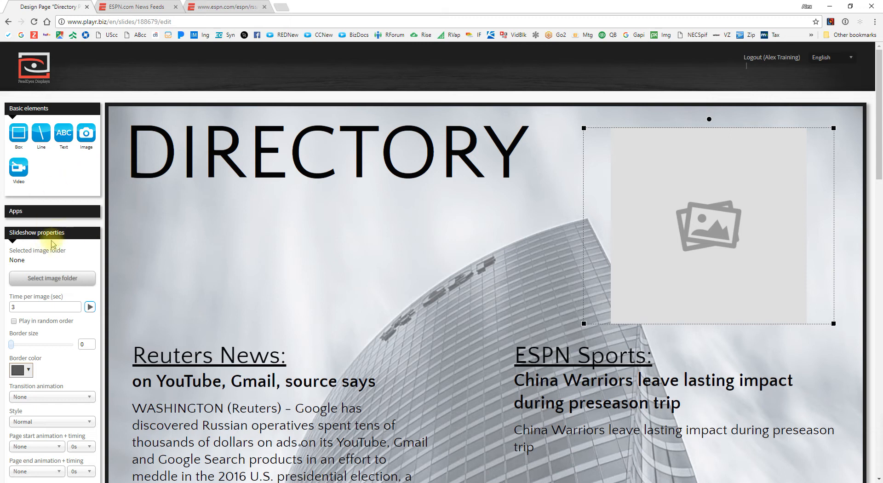
scroll(57, 249, "down", 2)
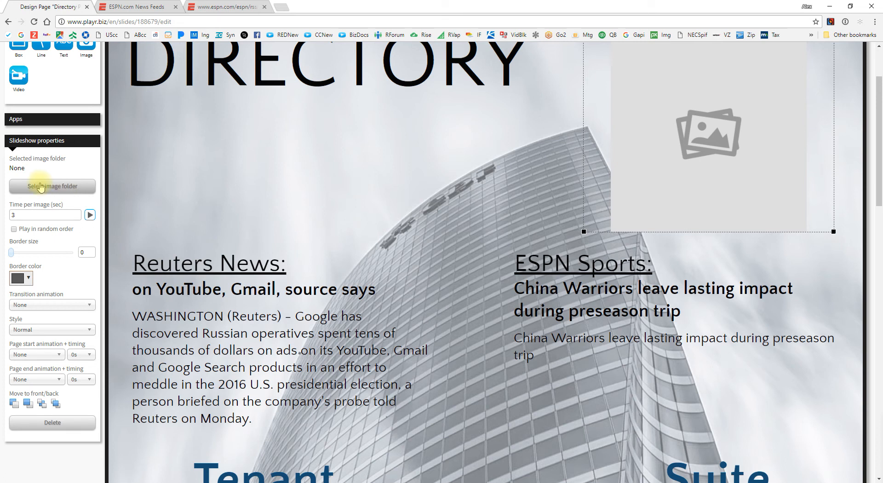
left_click(62, 187)
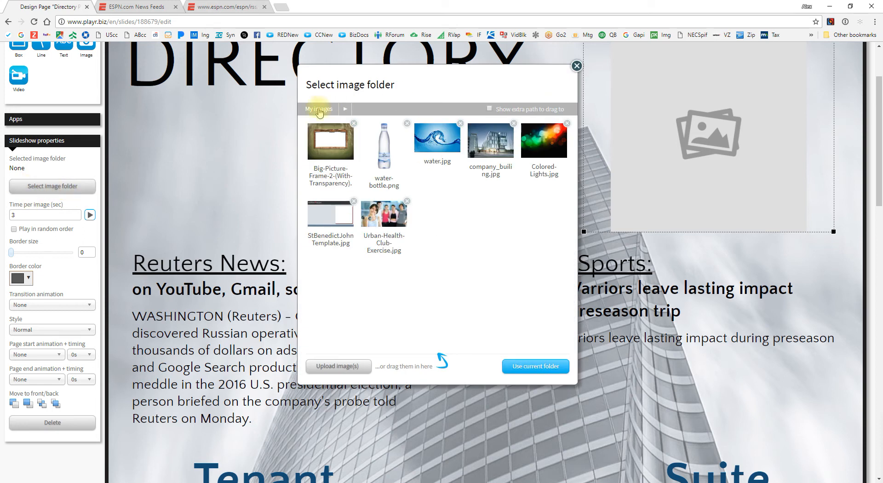
left_click(348, 110)
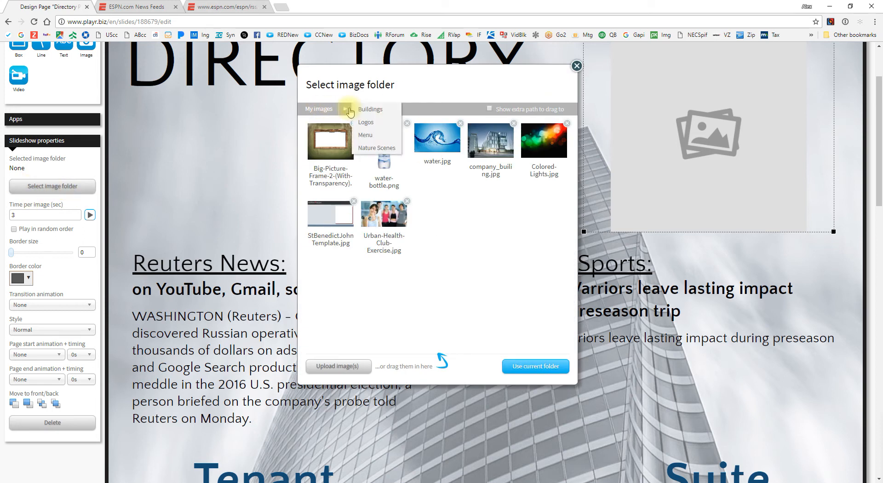
left_click(378, 110)
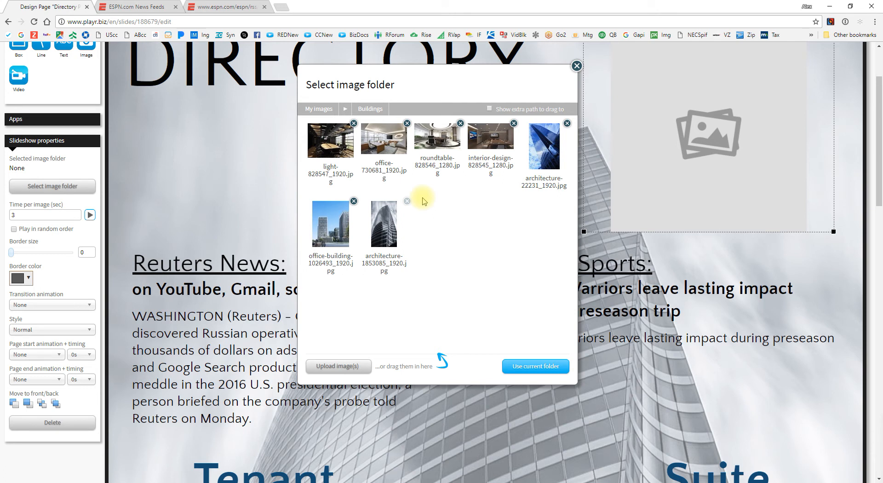
scroll(428, 239, "up", 1)
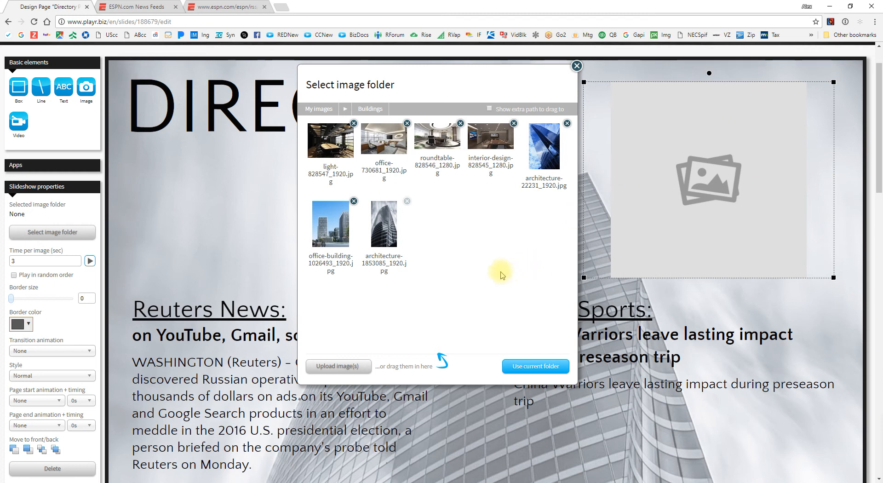
left_click(534, 365)
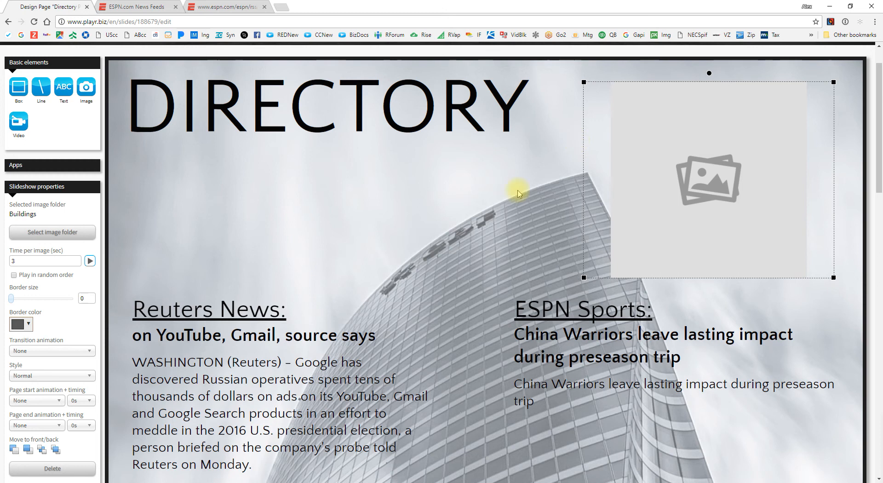
Start the slideshow preview, turn on random image order, and give the slideshow a border of size 6
left_click(91, 262)
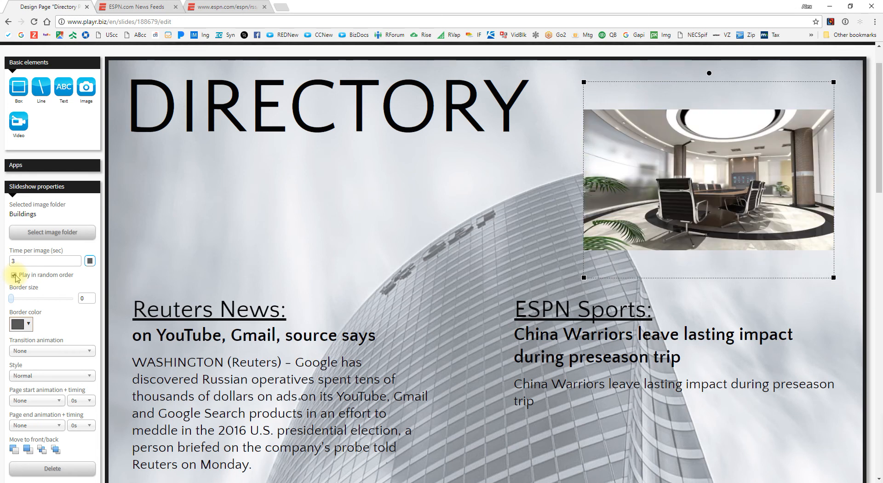
double_click(39, 262)
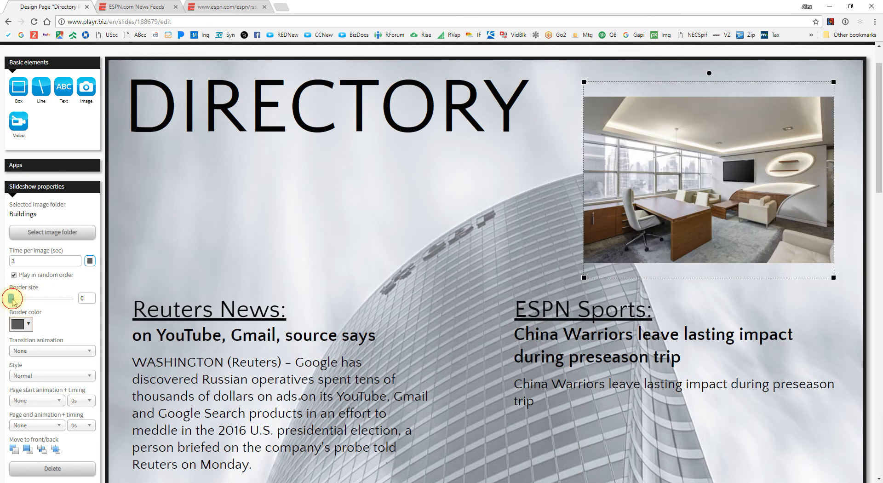
left_click_drag(13, 302, 15, 302)
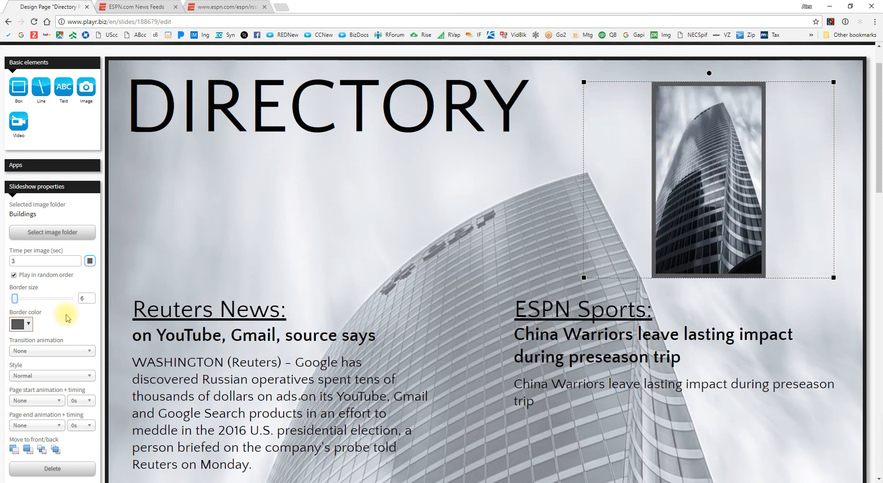
Try the Fade, Rotate horizontally and Rotate vertically transition animations on the slideshow, and settle on Fade
left_click(84, 353)
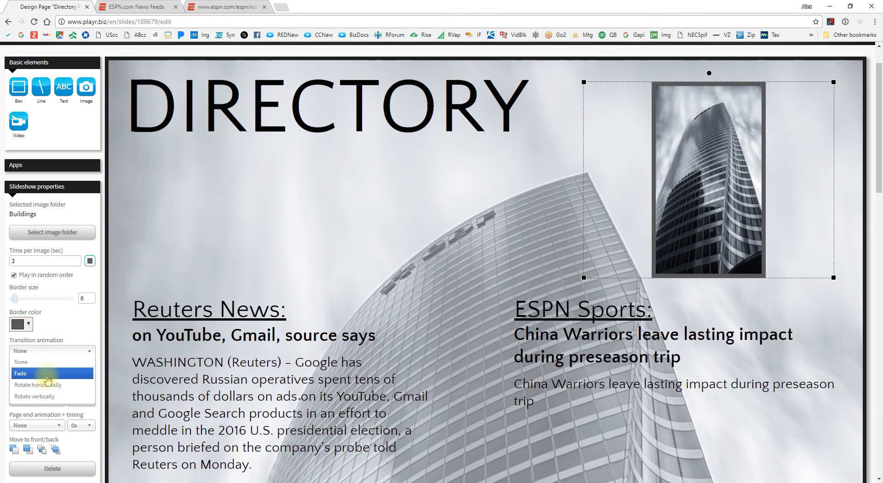
left_click(46, 373)
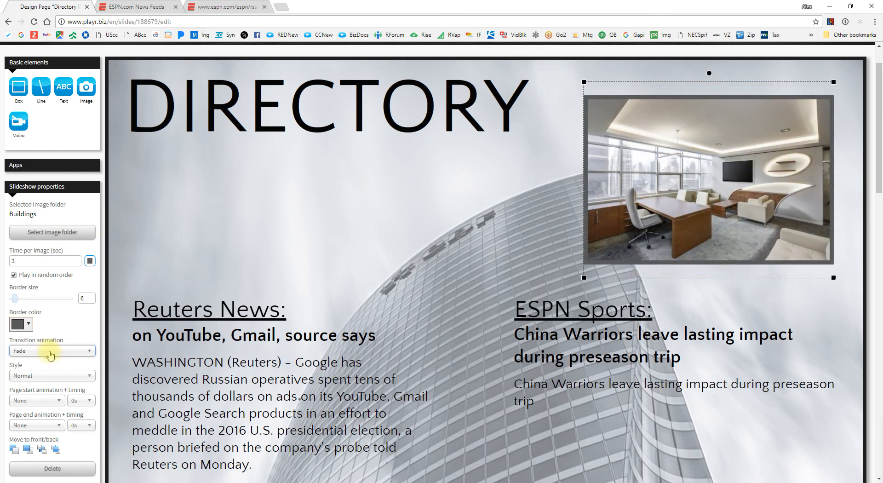
left_click(50, 355)
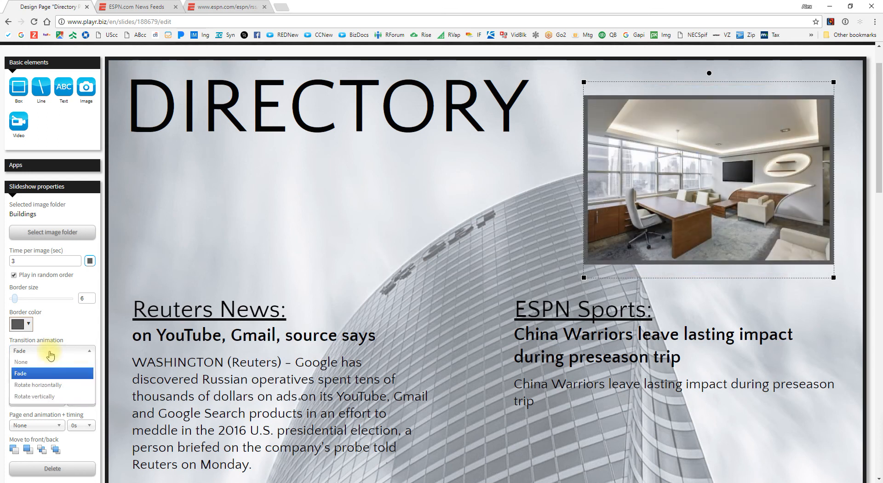
left_click(46, 384)
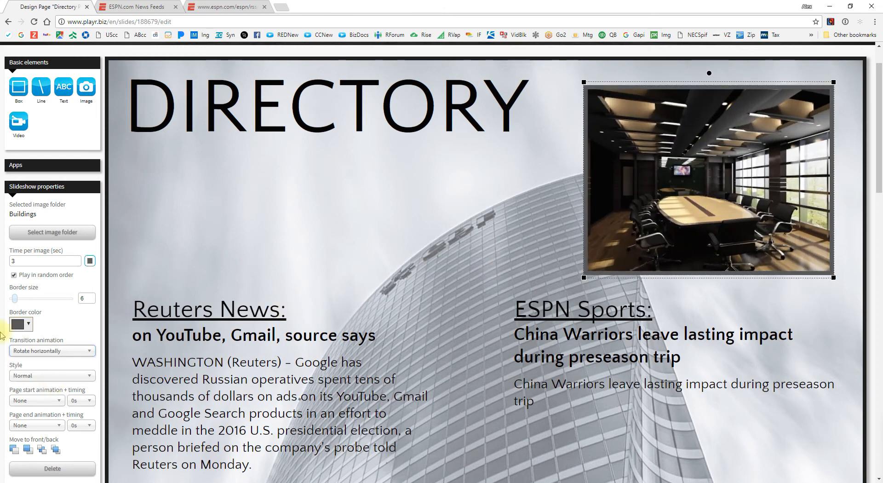
left_click(59, 351)
left_click(48, 398)
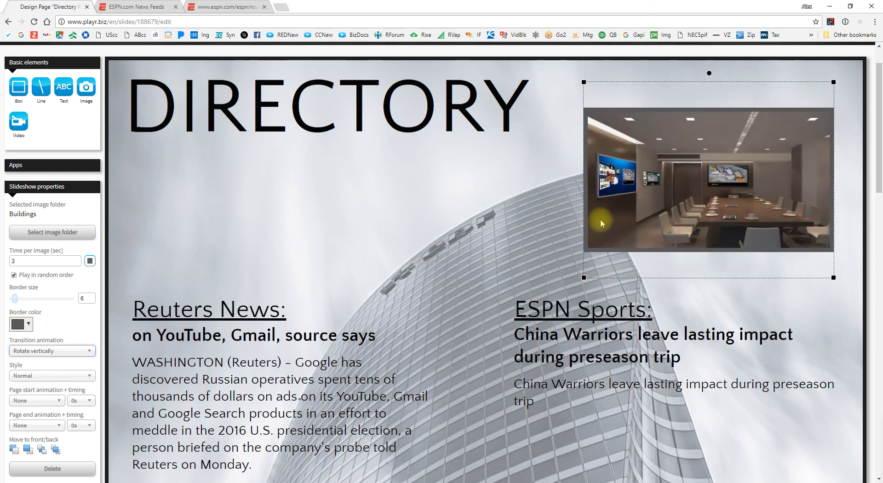
left_click(48, 351)
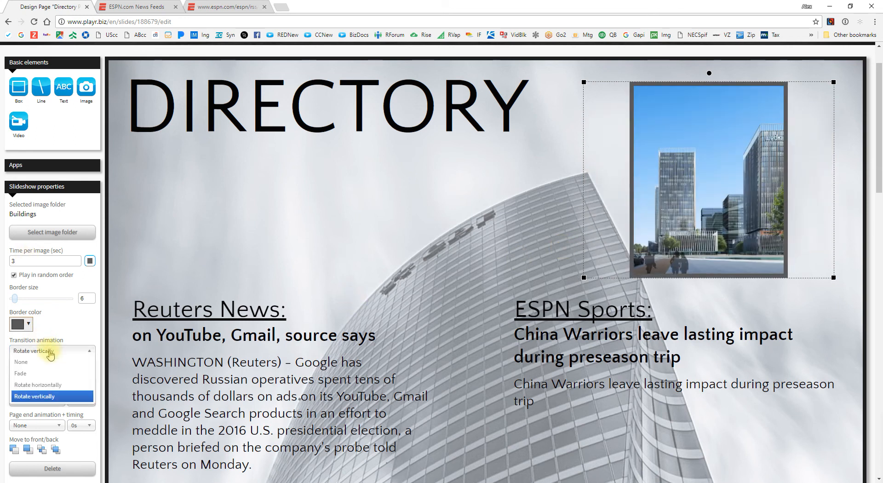
left_click(38, 375)
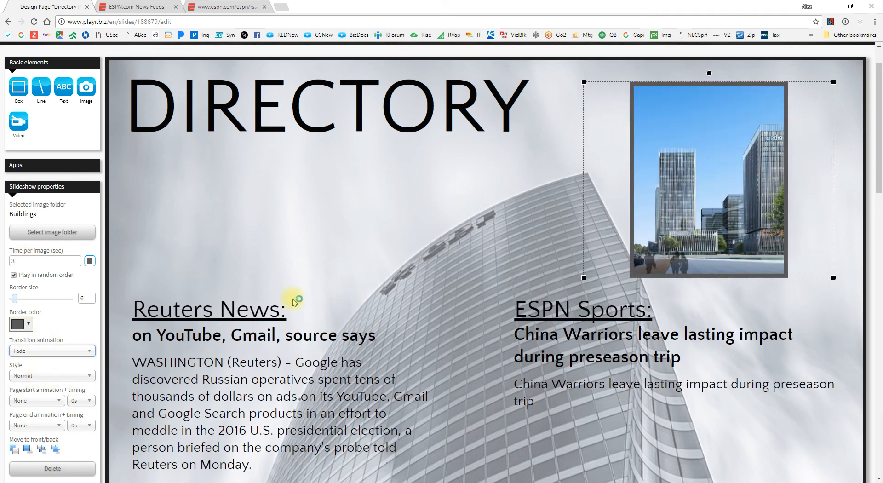
Try the Floating style on the slideshow and deselect it to view the shadow
left_click(68, 378)
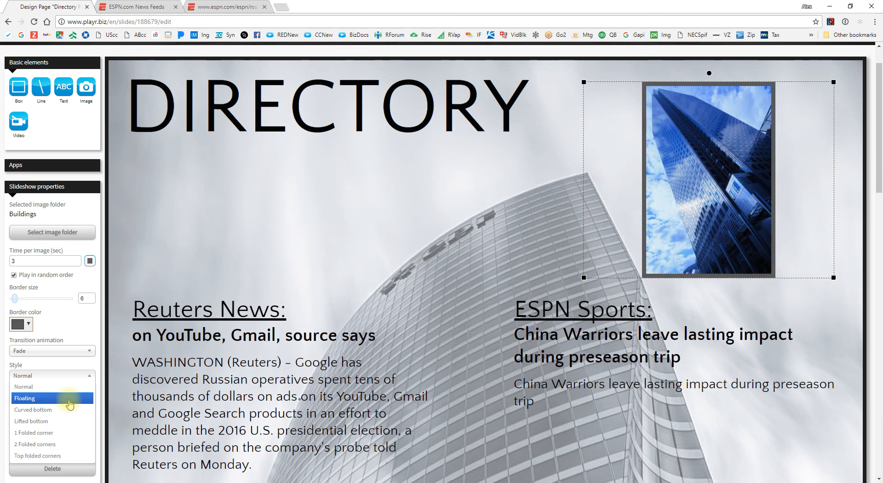
left_click(44, 398)
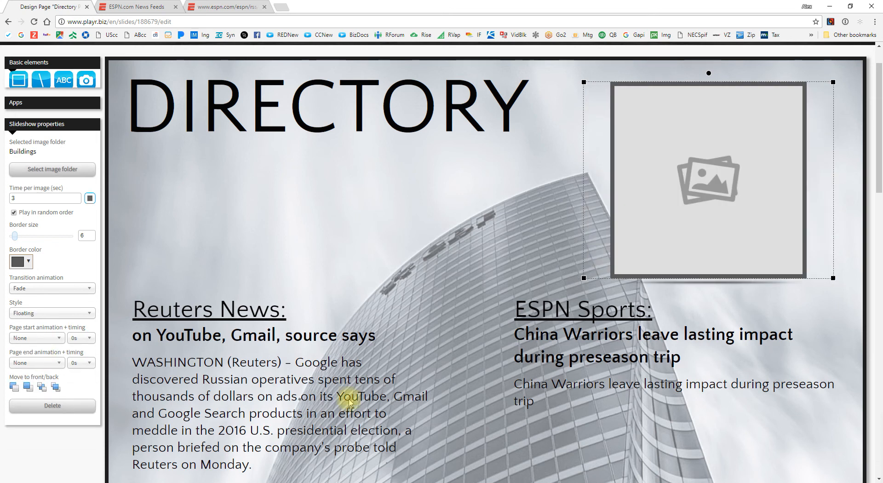
left_click(788, 297)
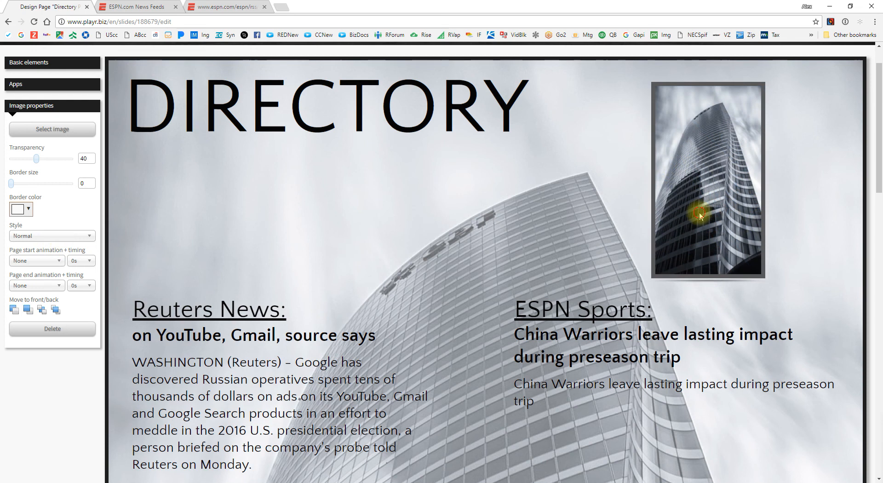
Set the slideshow's style to Lifted bottom
left_click(691, 218)
left_click(55, 295)
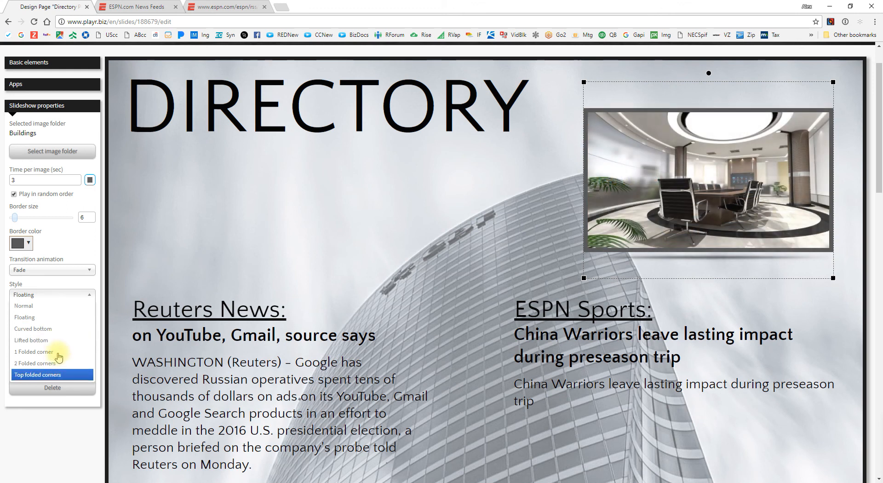
left_click(61, 341)
left_click(784, 305)
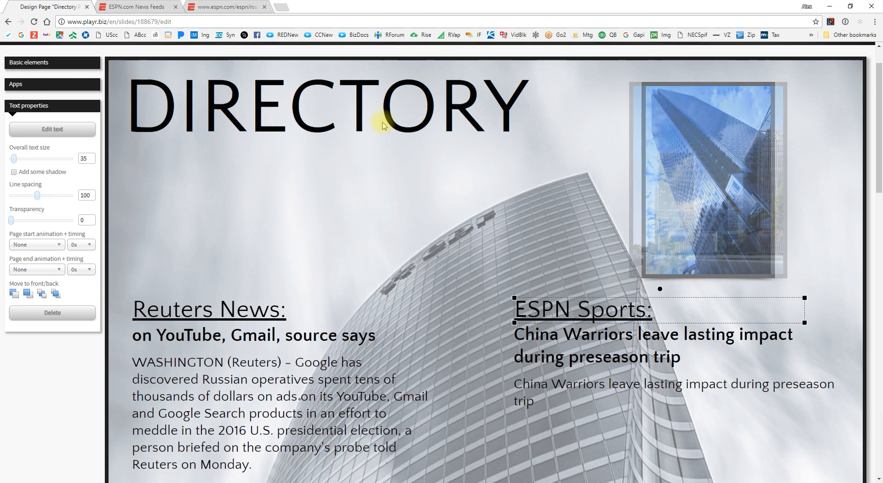
Move the DIRECTORY title slightly down and to the right so its box lines up with the slideshow's upper edge
mouse_move(346, 112)
left_mouse_down()
mouse_move(351, 142)
mouse_move(365, 125)
mouse_move(350, 119)
left_mouse_up()
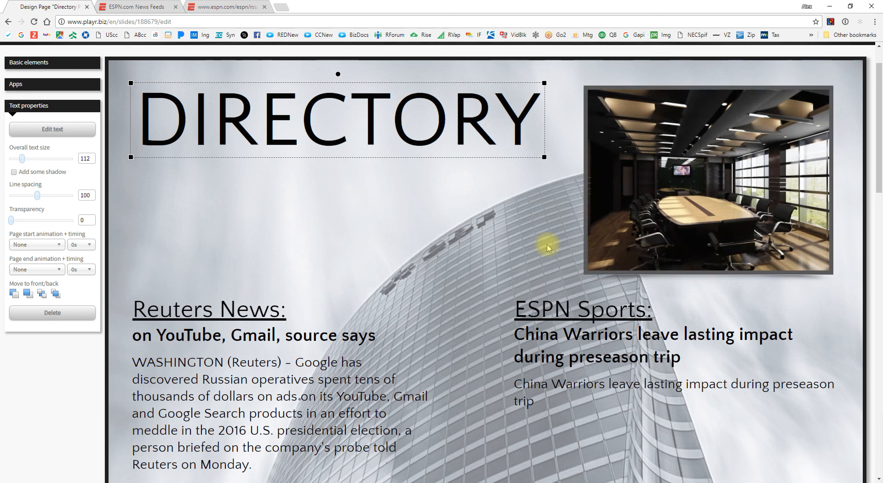
scroll(538, 249, "down", 5)
scroll(428, 180, "up", 5)
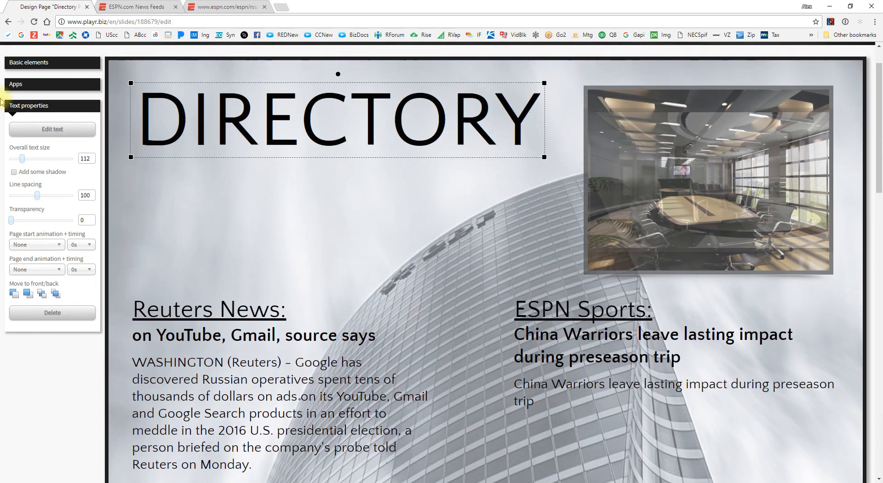
Open the collection of apps that can be added to the page
left_click(65, 83)
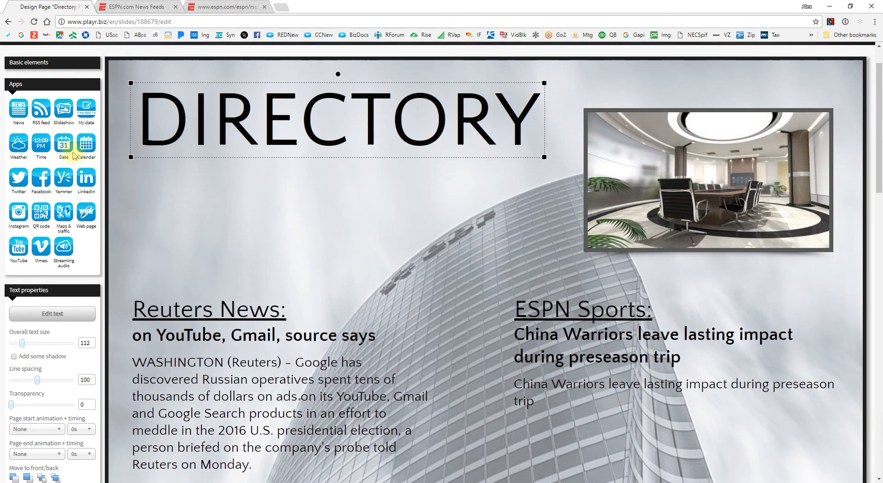